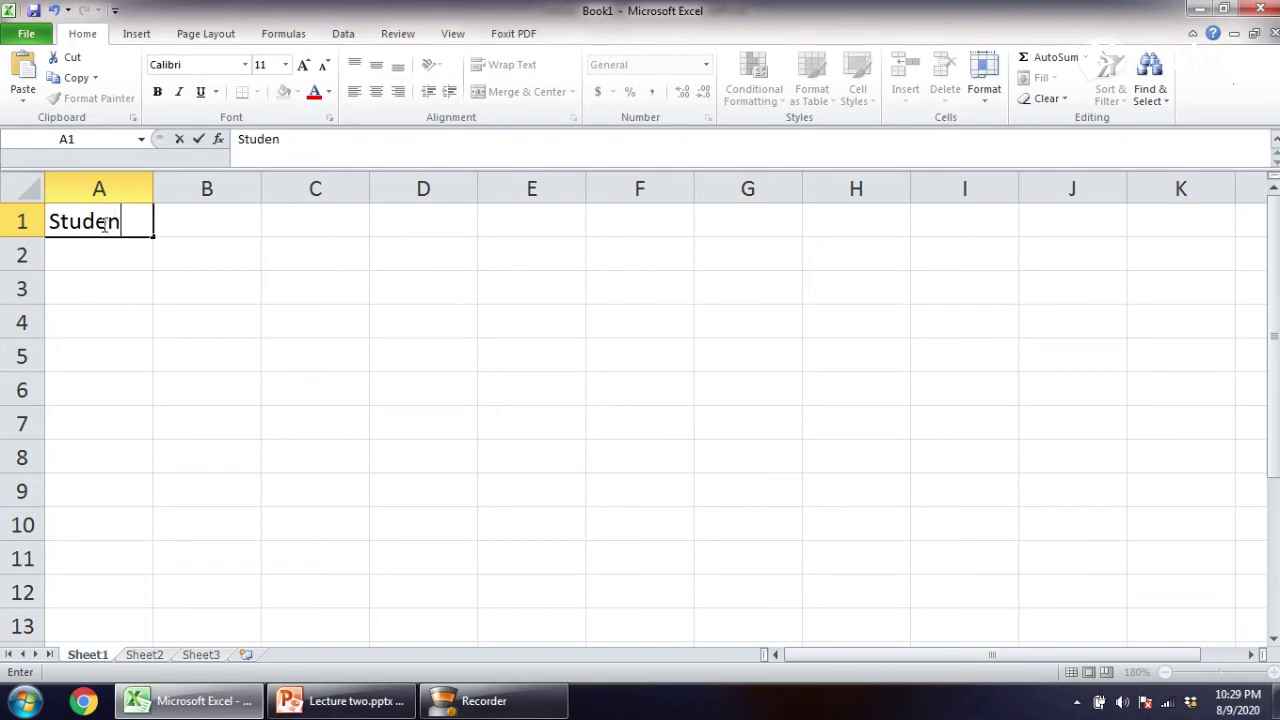
Enter the column headers Student Name in A1, Class in B1 and Roll No. in C1
type("e")
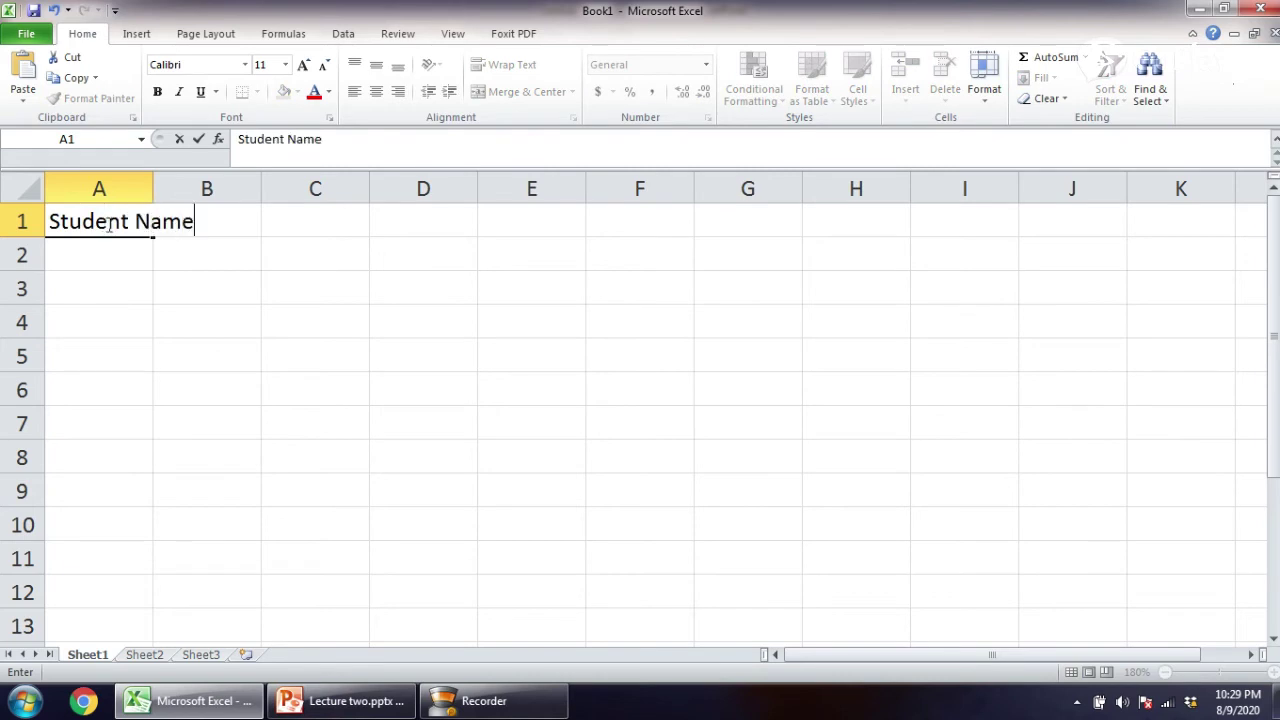
left_click(222, 229)
left_click(264, 209)
left_click(243, 212)
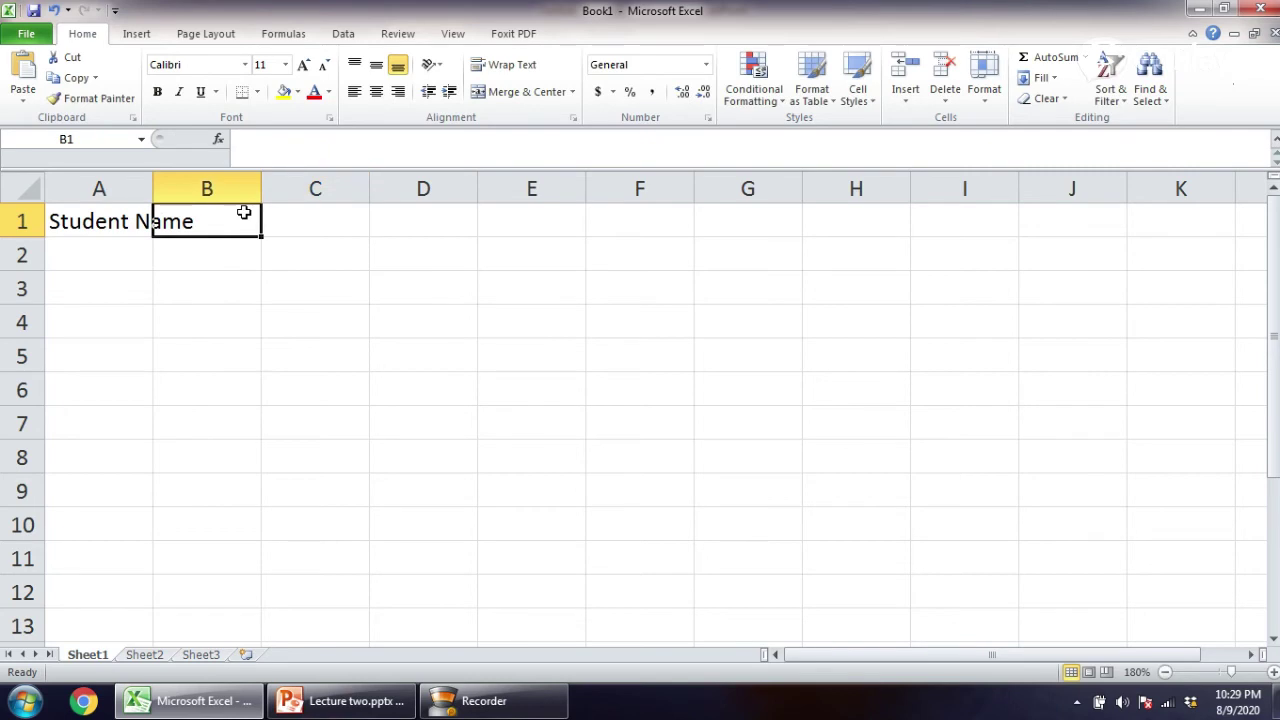
type("Class")
left_click(317, 218)
type("Roll ")
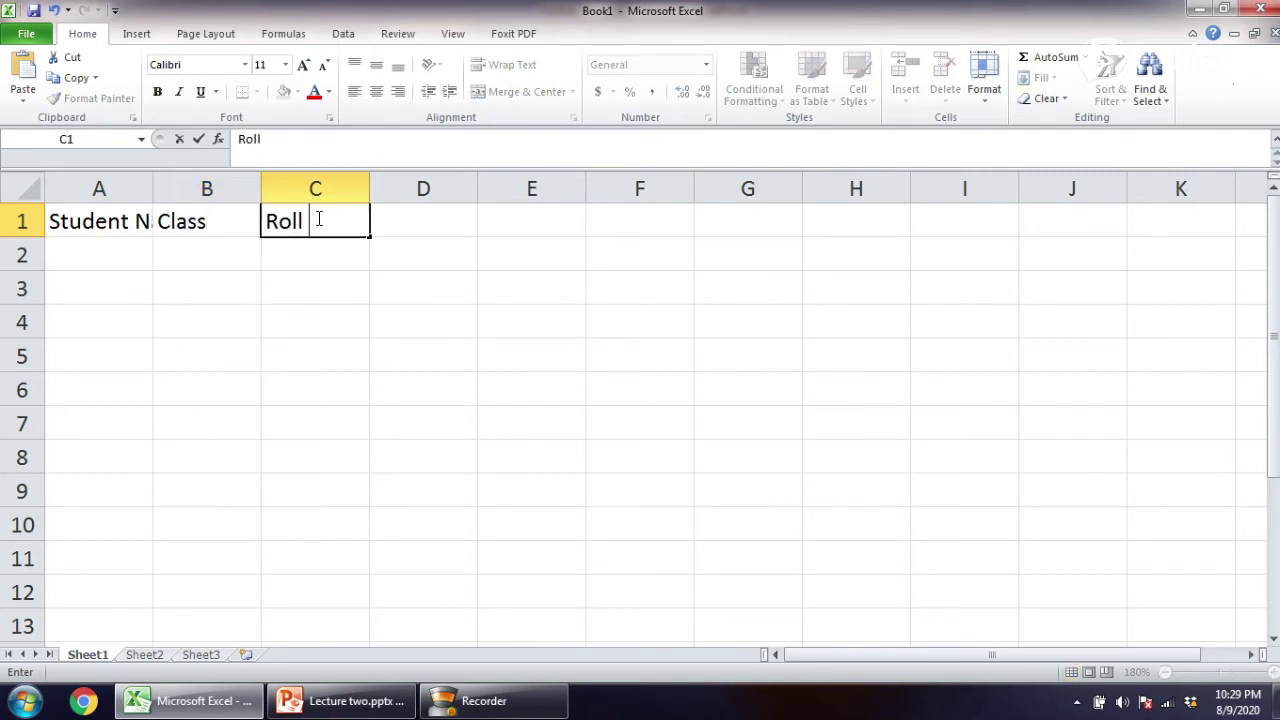
type("No.")
Add the headers Grade in D1 and Remarks in E1, and auto-fit column A to its header text
left_click(401, 221)
type("Grade")
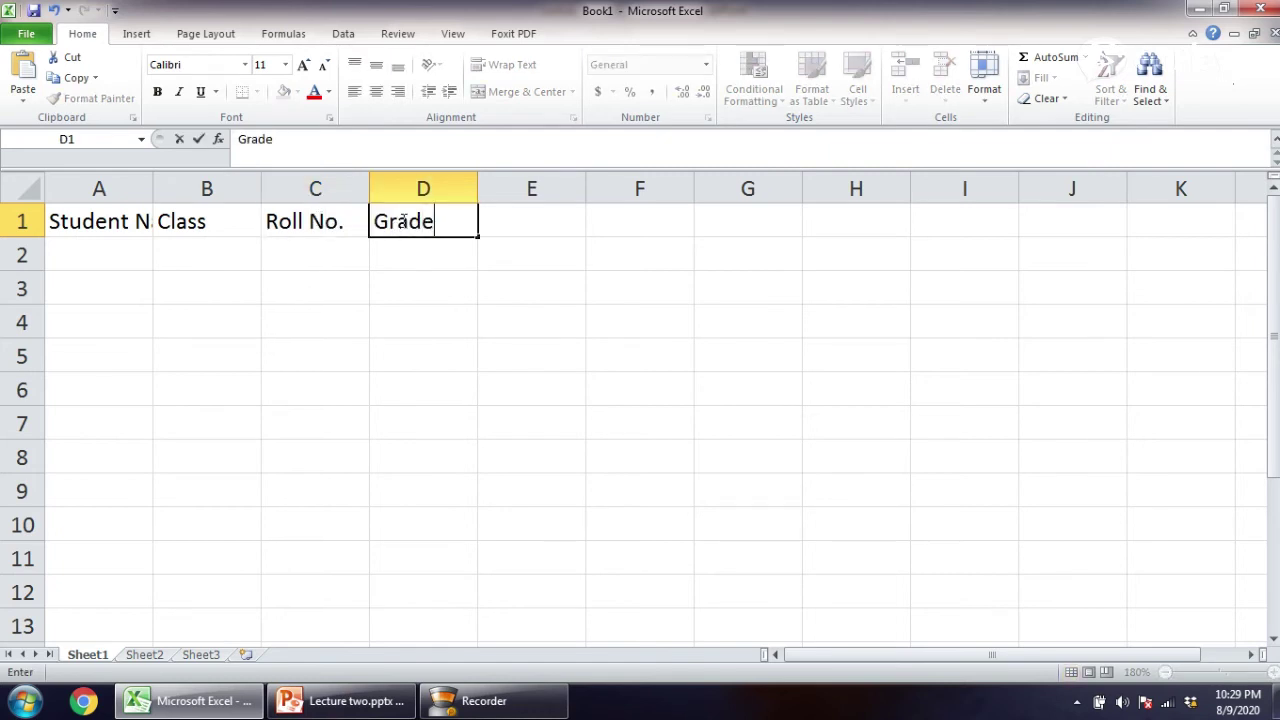
left_click(528, 226)
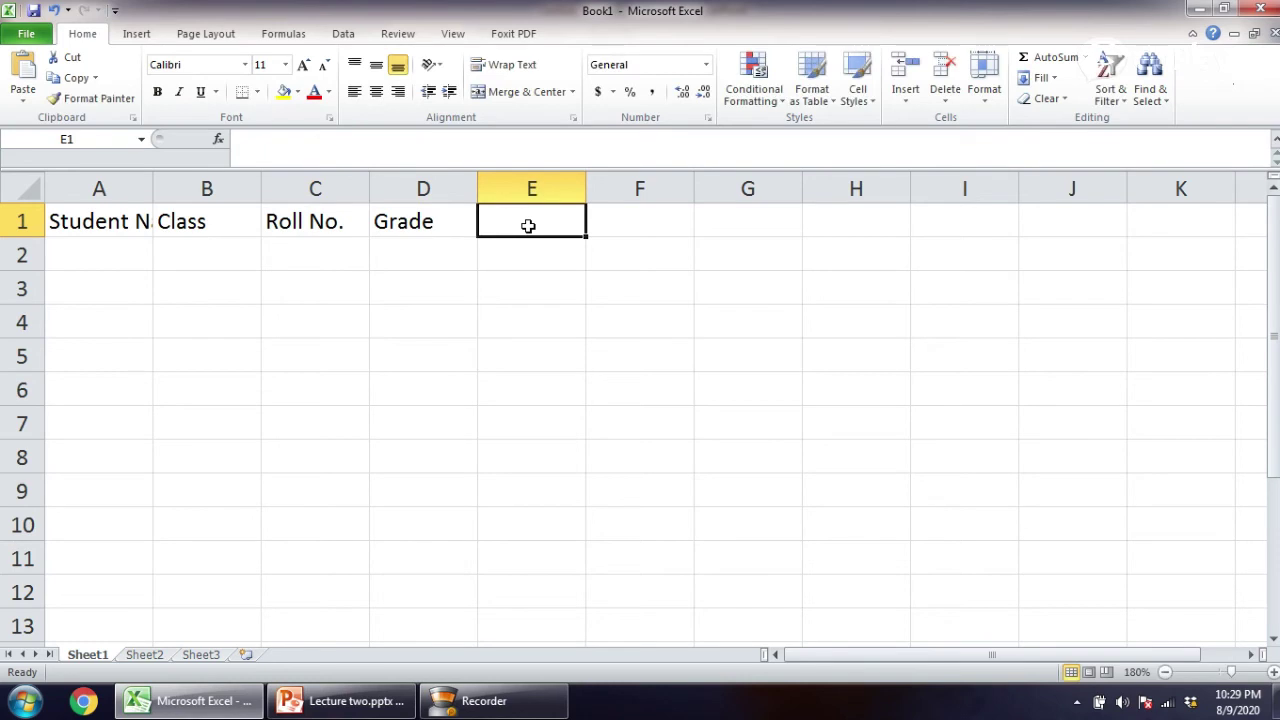
type("Remar")
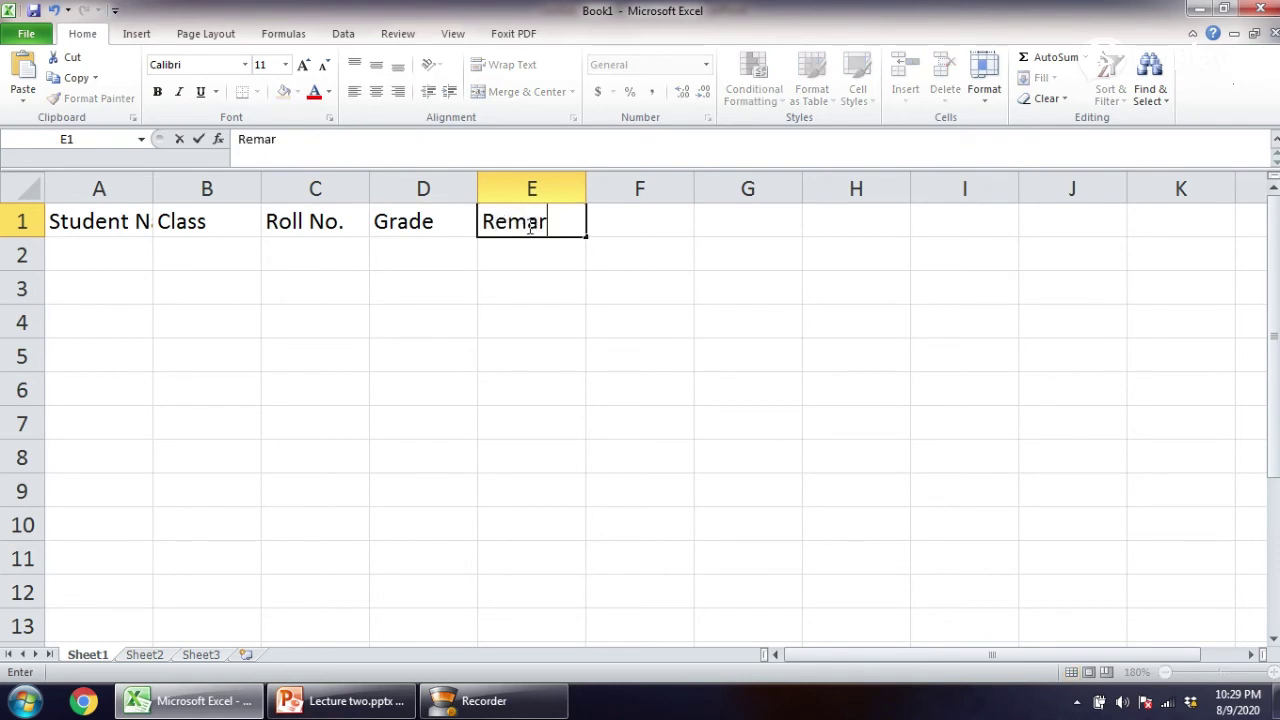
type("ks")
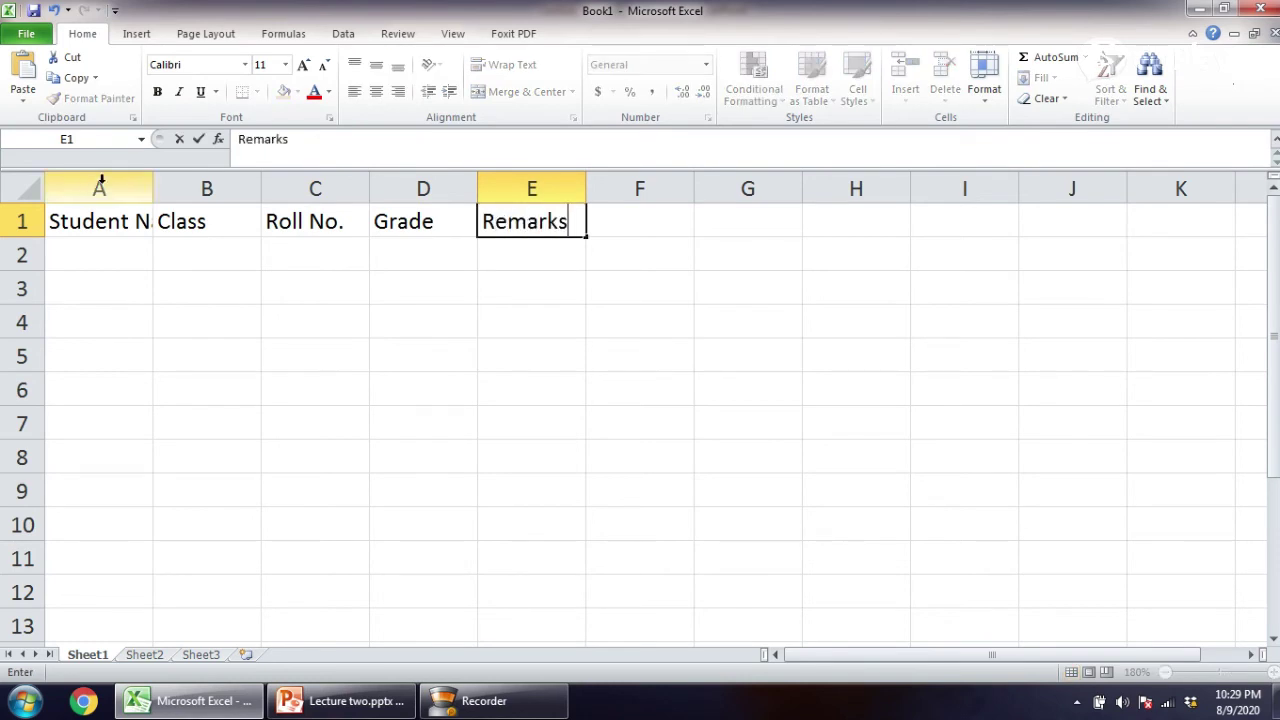
left_click(118, 220)
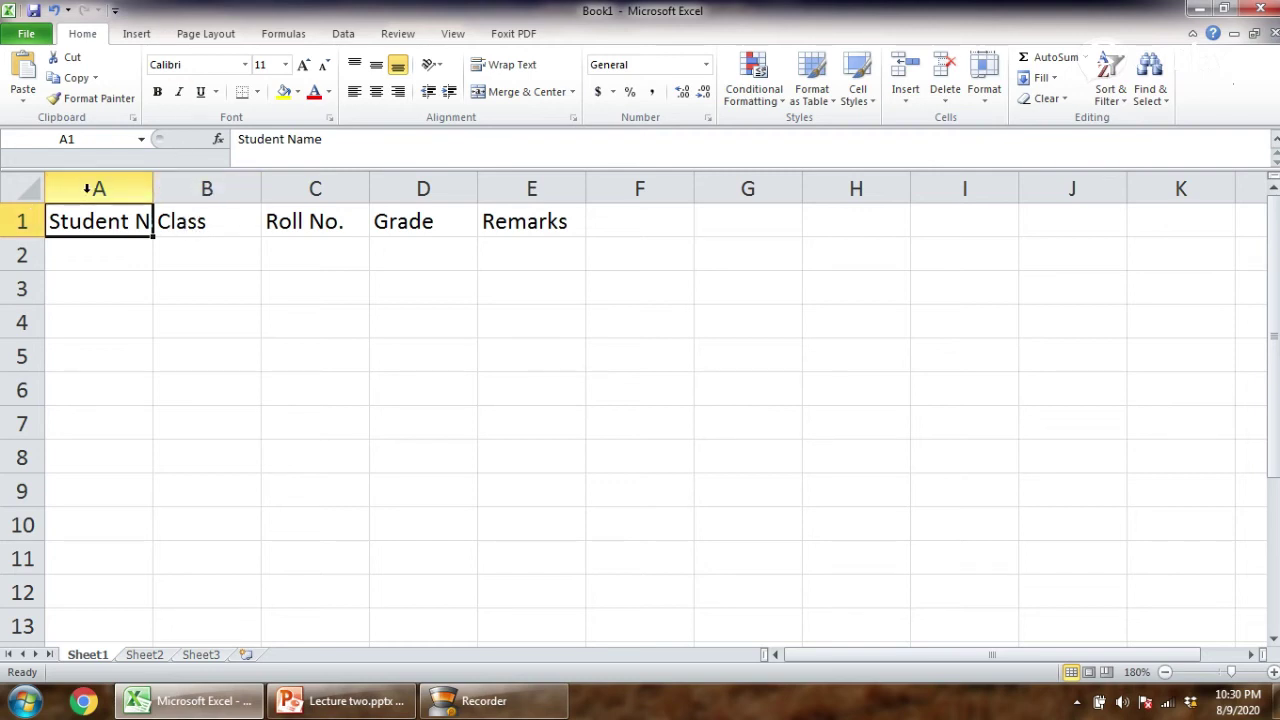
double_click(152, 191)
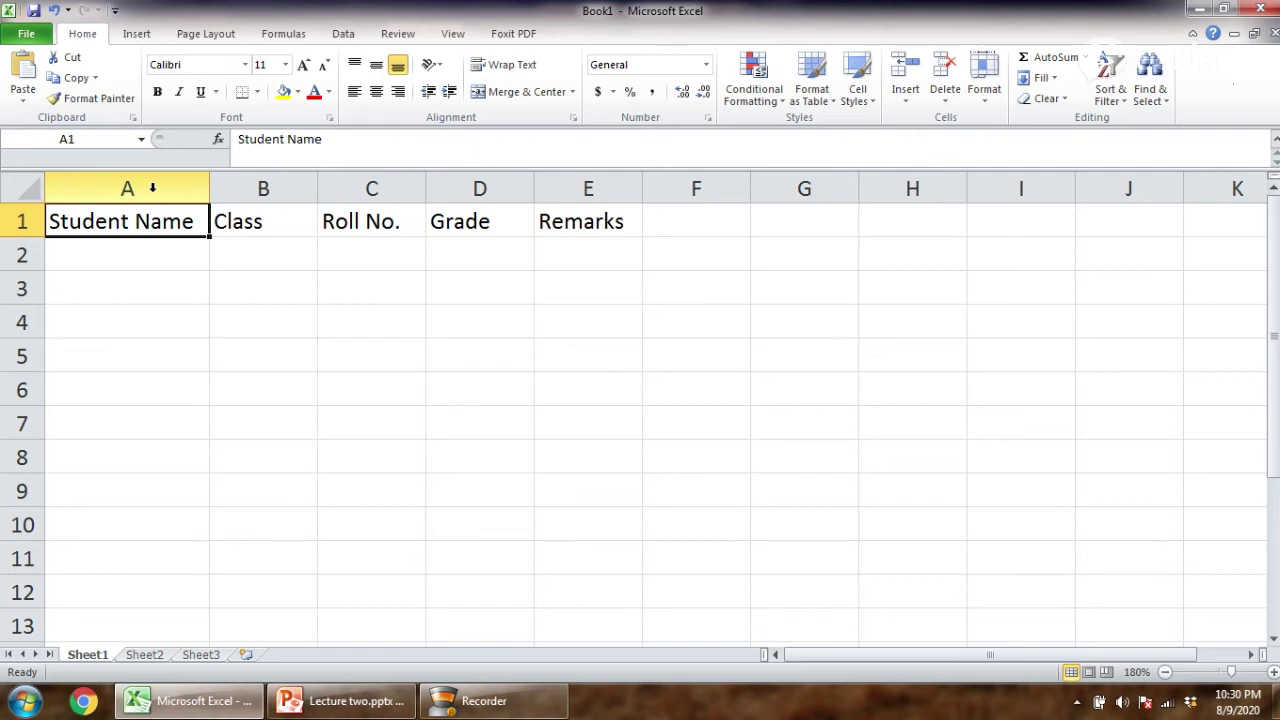
Enter a long run of the letter h as test text in A2 and auto-fit column A to it
left_click(152, 253)
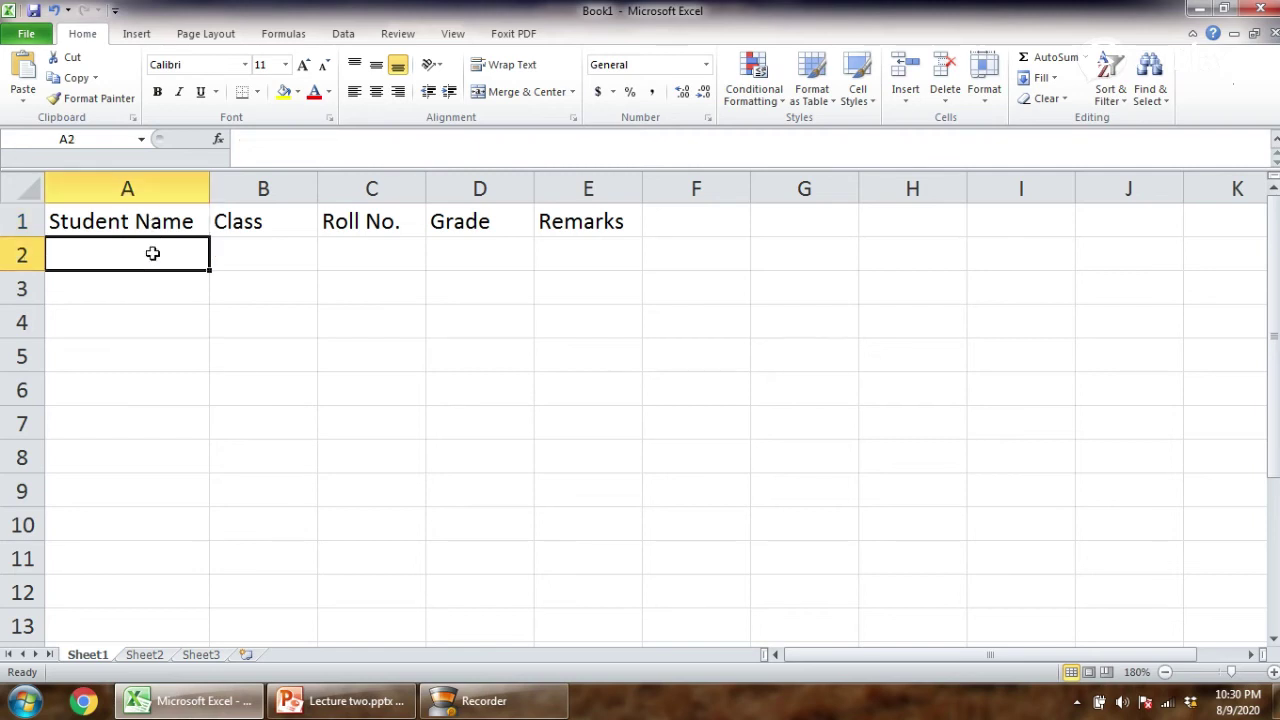
type("hhhhhhhhhhhhhhhh")
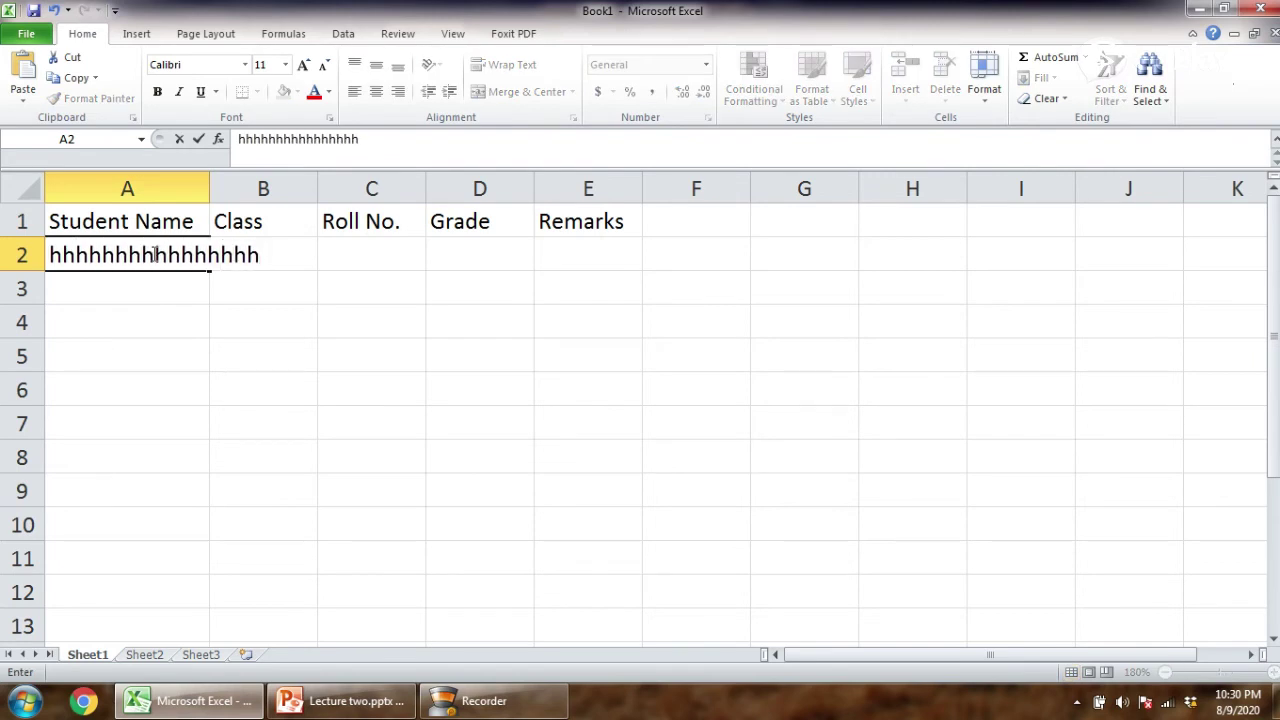
key("Return")
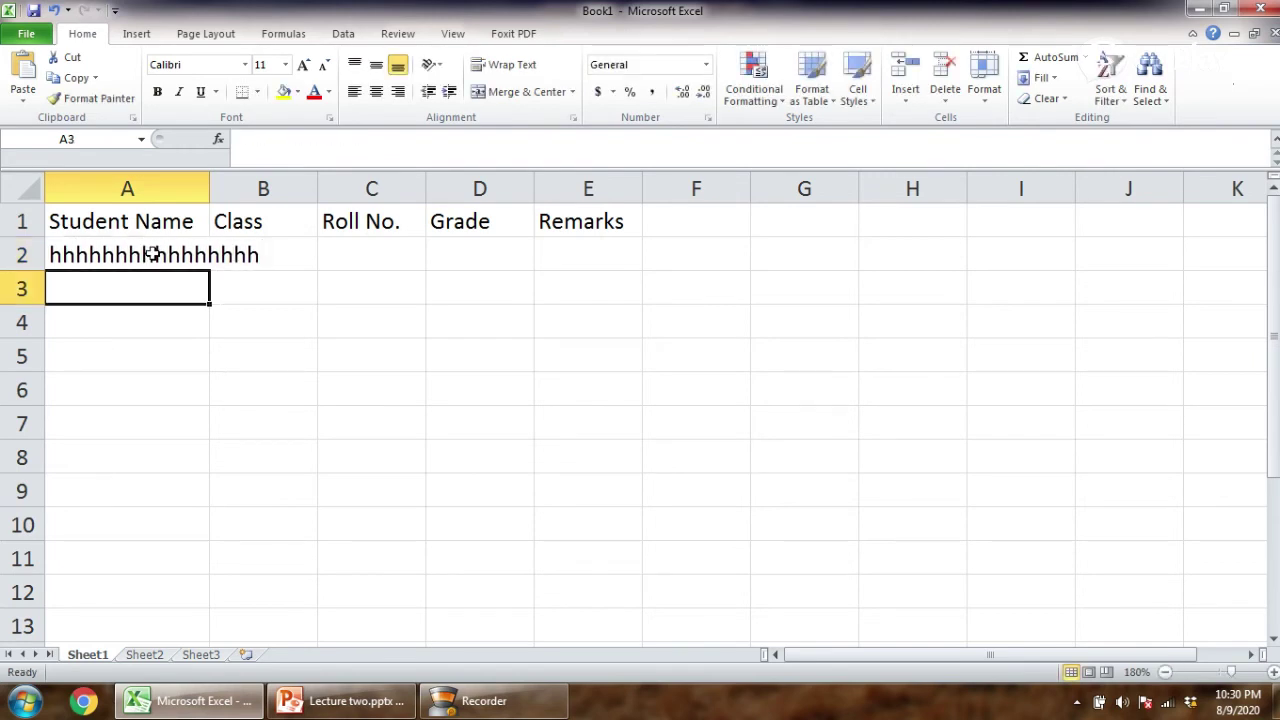
double_click(208, 190)
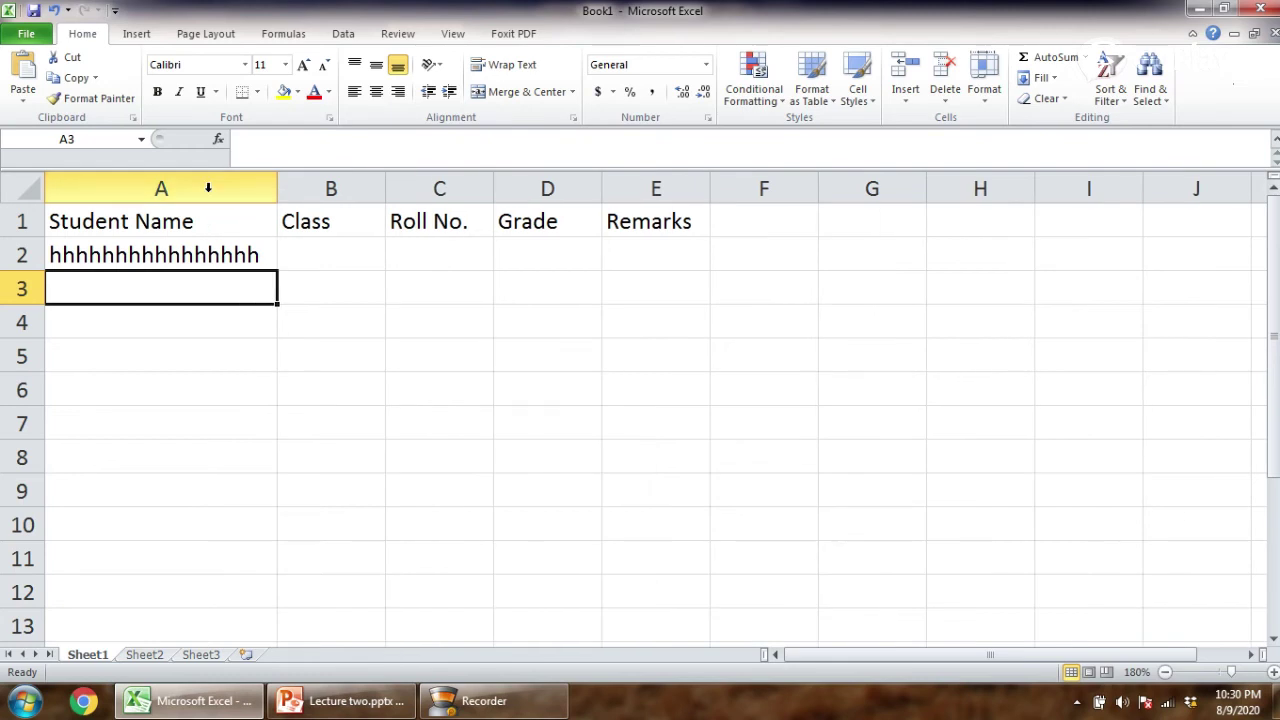
Replace the test text in A2 with the first student's name, and enter class 7th in B2 and roll number 1 in C2
left_click(217, 258)
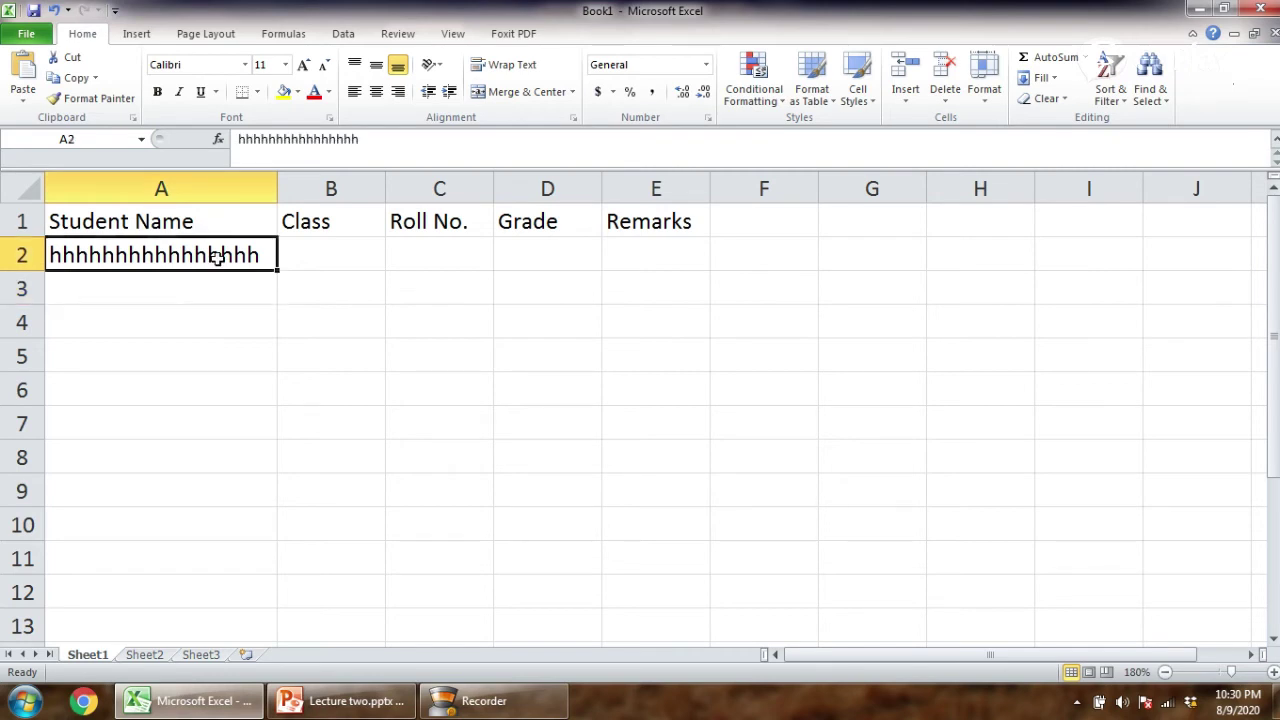
key("BackSpace")
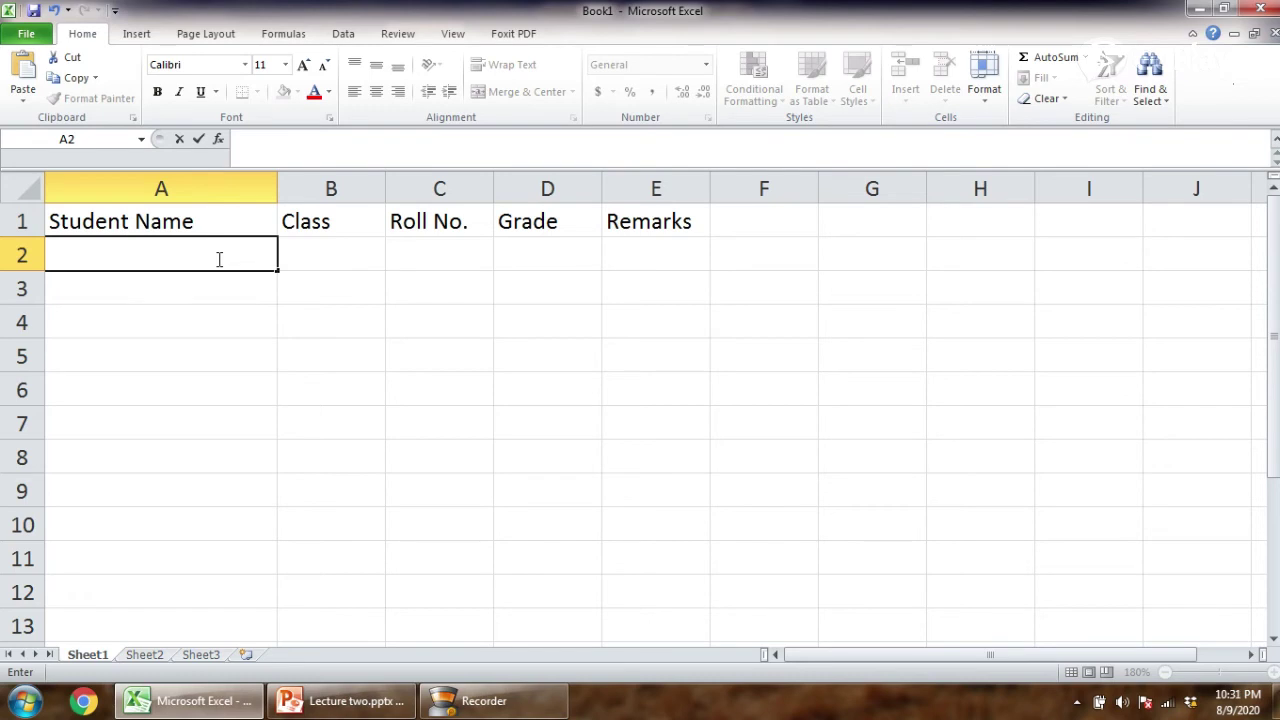
type("Ali")
left_click(315, 255)
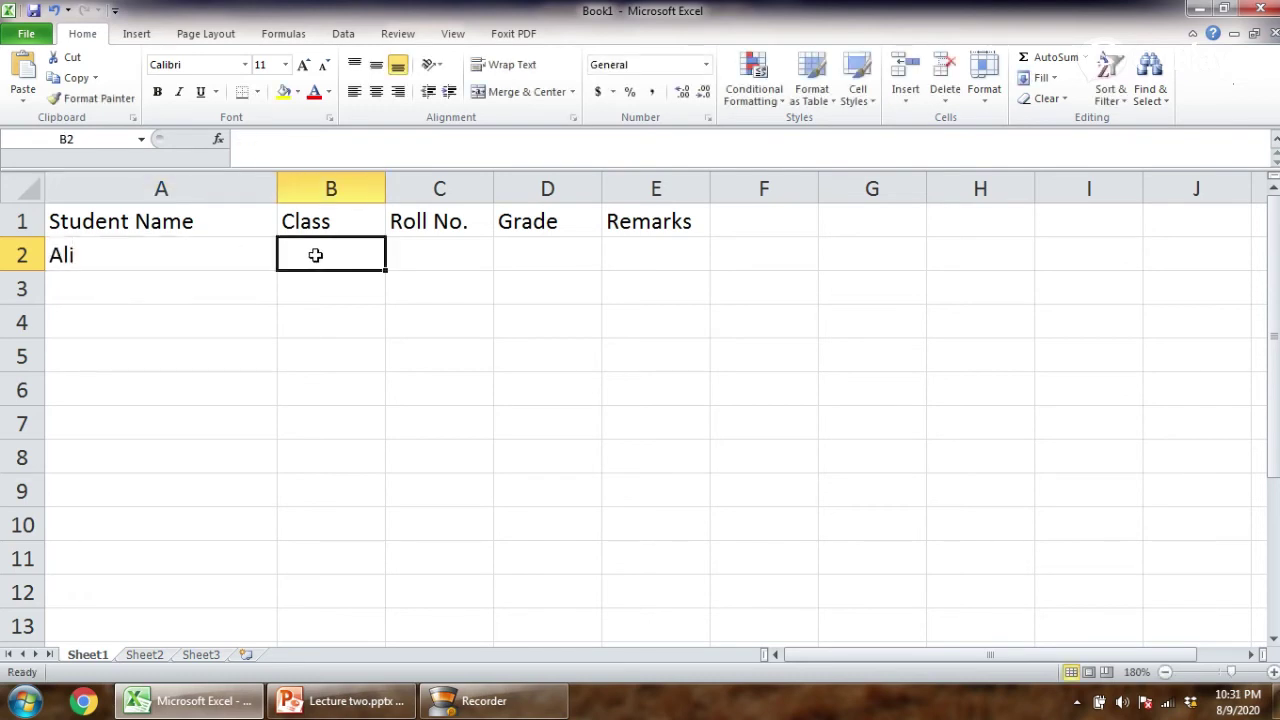
type("7th")
left_click(423, 260)
type("1")
Enter the first student's grade A+ in D2 and the remark Excellent in E2
left_click(548, 255)
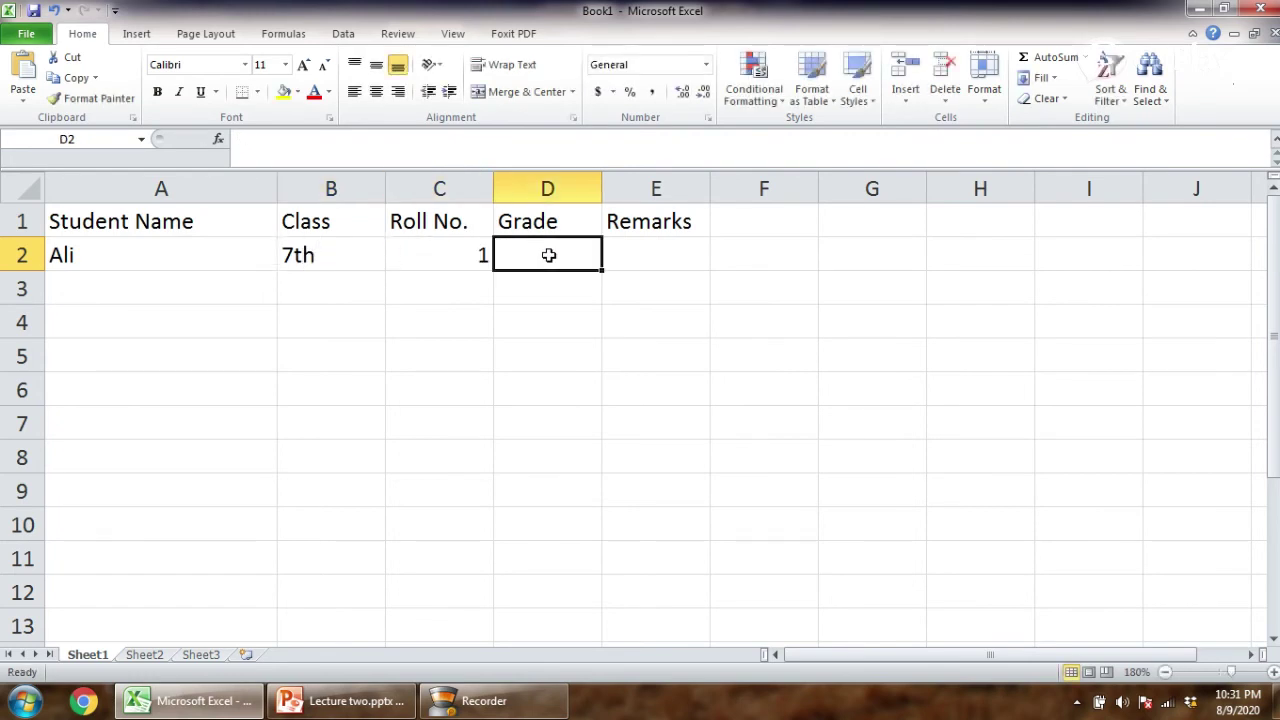
type("A=")
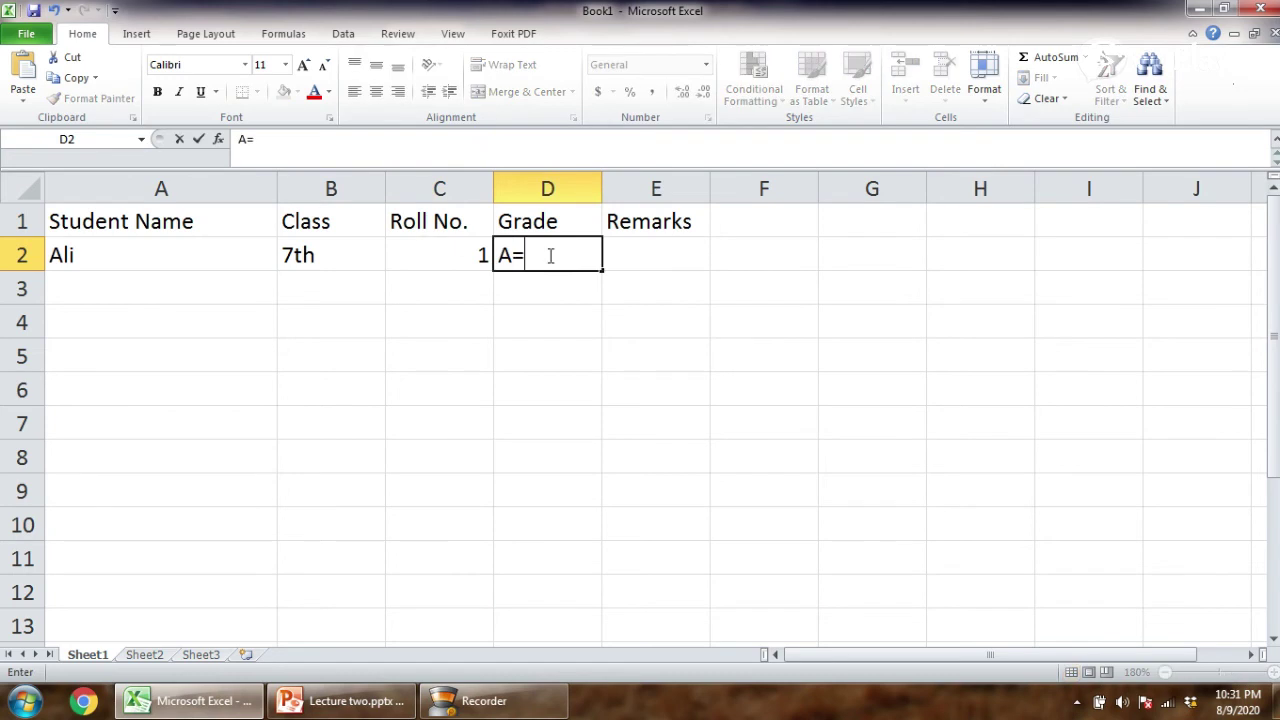
key("BackSpace")
type("+")
left_click(665, 253)
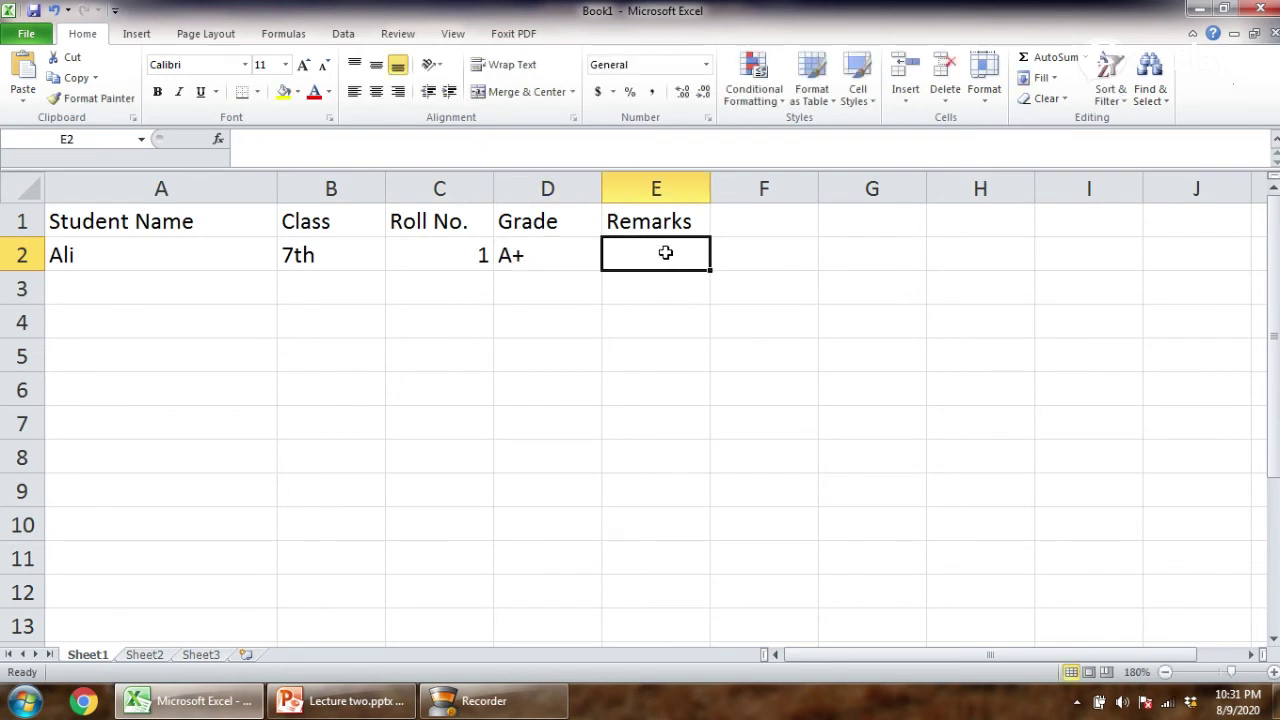
type("EXce")
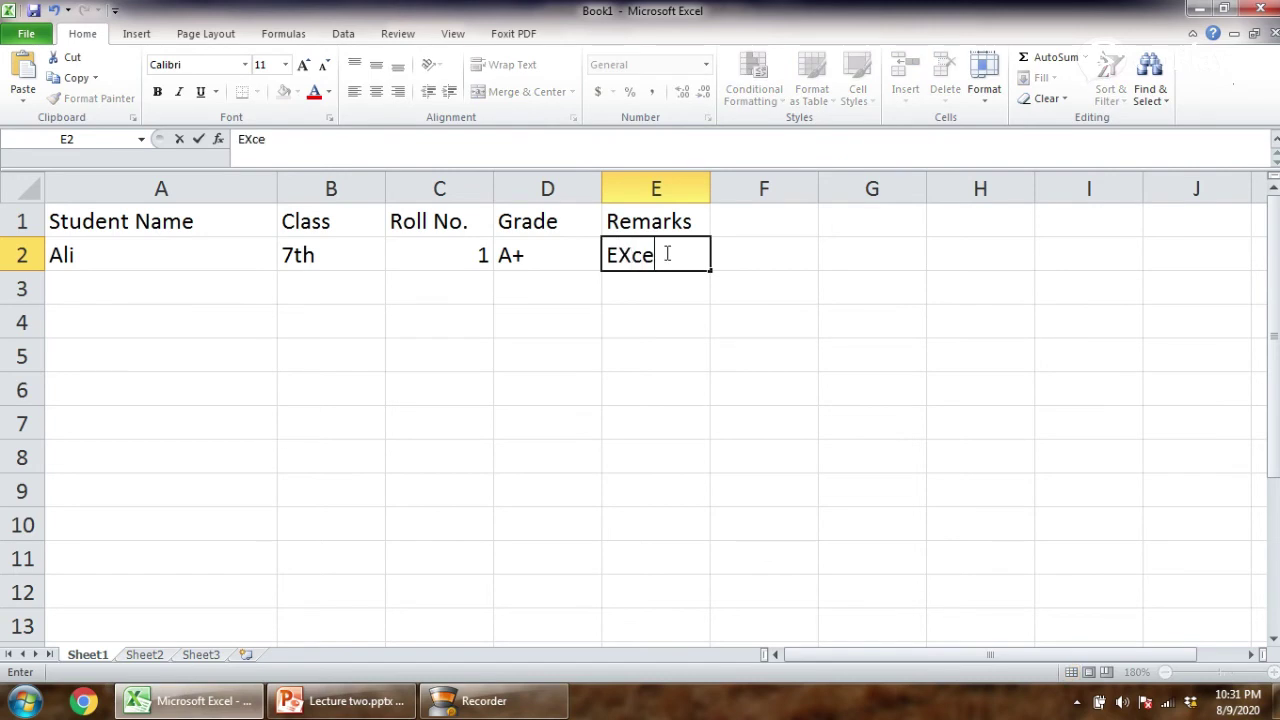
key("BackSpace")
key("BackSpace")
key("BackSpace")
type("c")
key("BackSpace")
type("xcellent")
Enter the second student's name in A3, class 7th in B3 and roll number 2 in C3
left_click(113, 290)
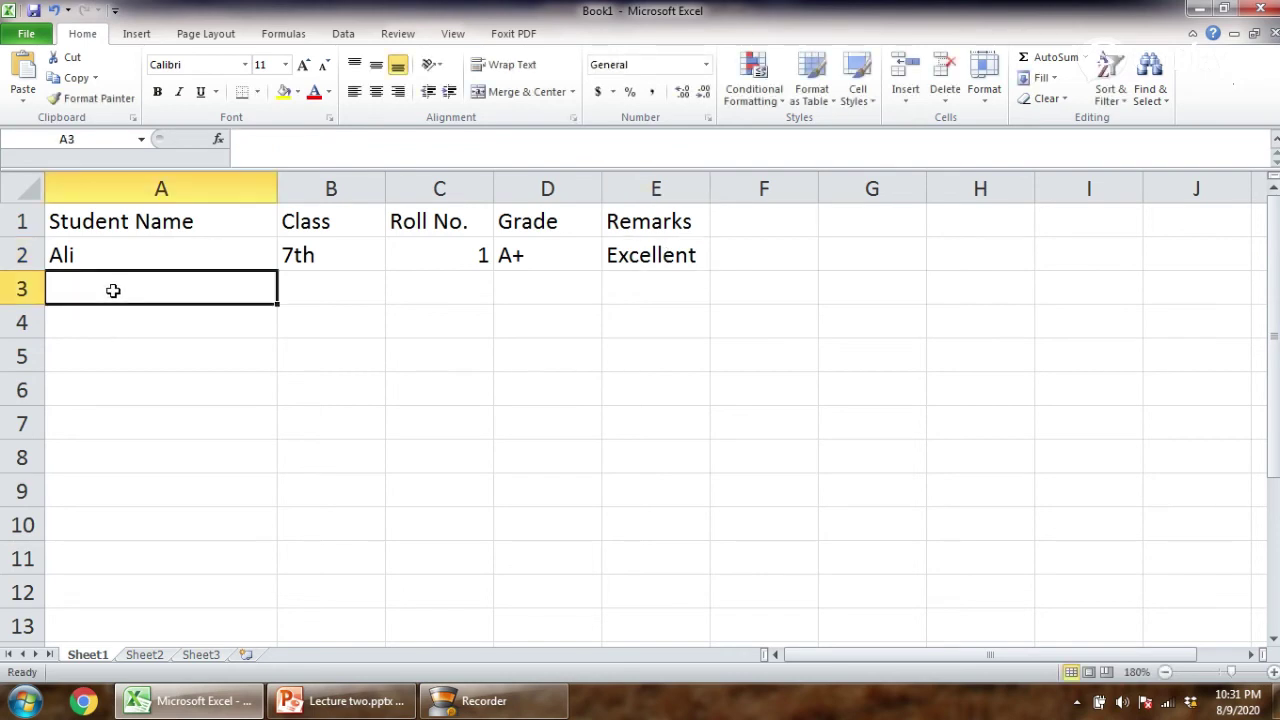
type("Sirha")
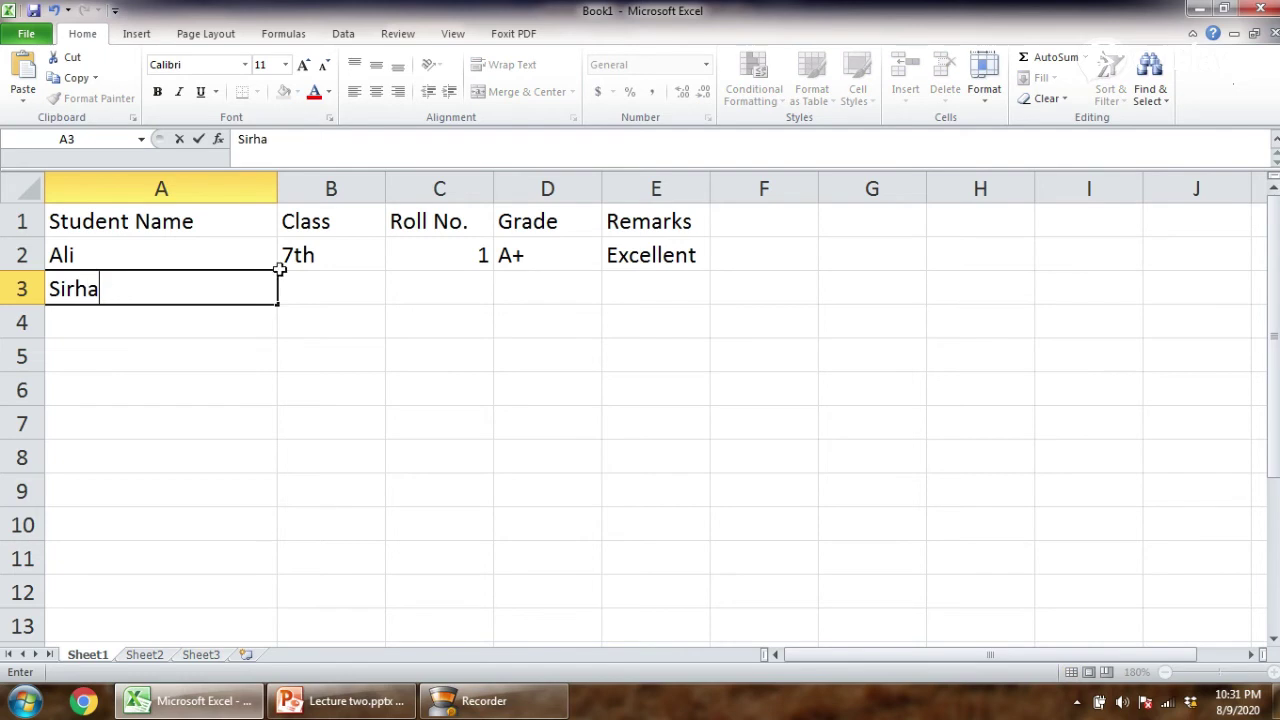
left_click(340, 283)
type("7th")
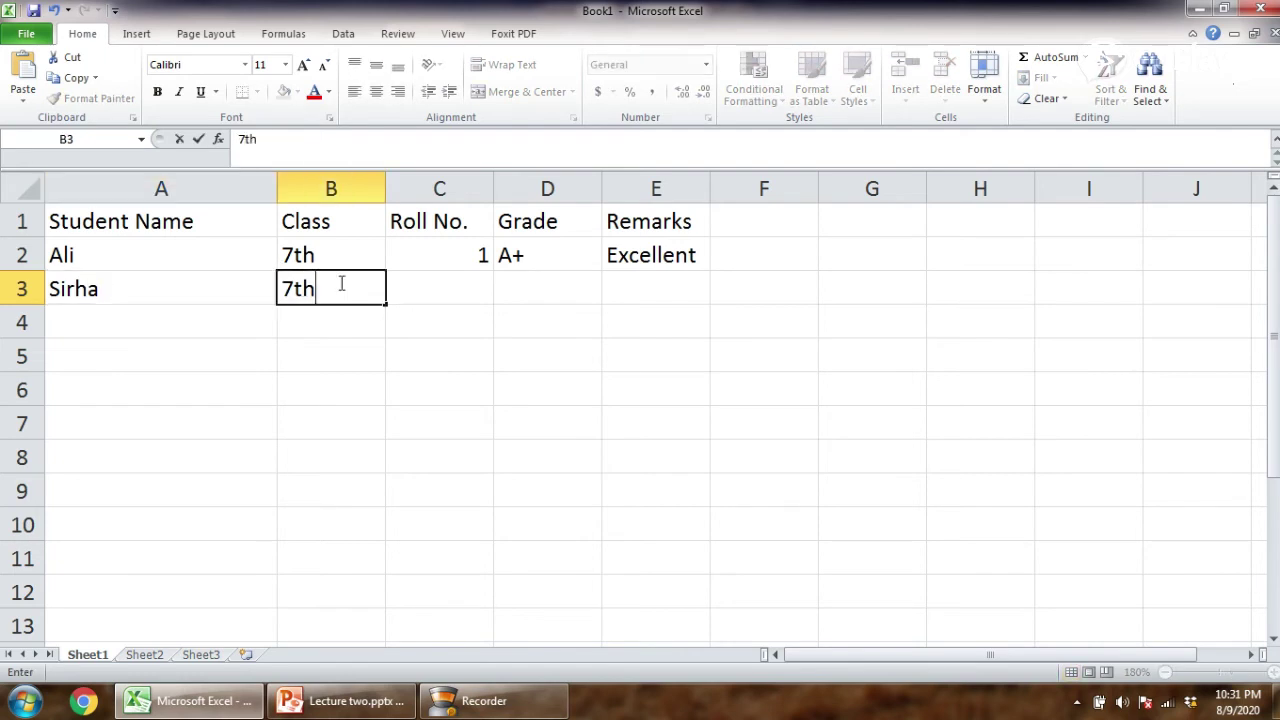
left_click(414, 288)
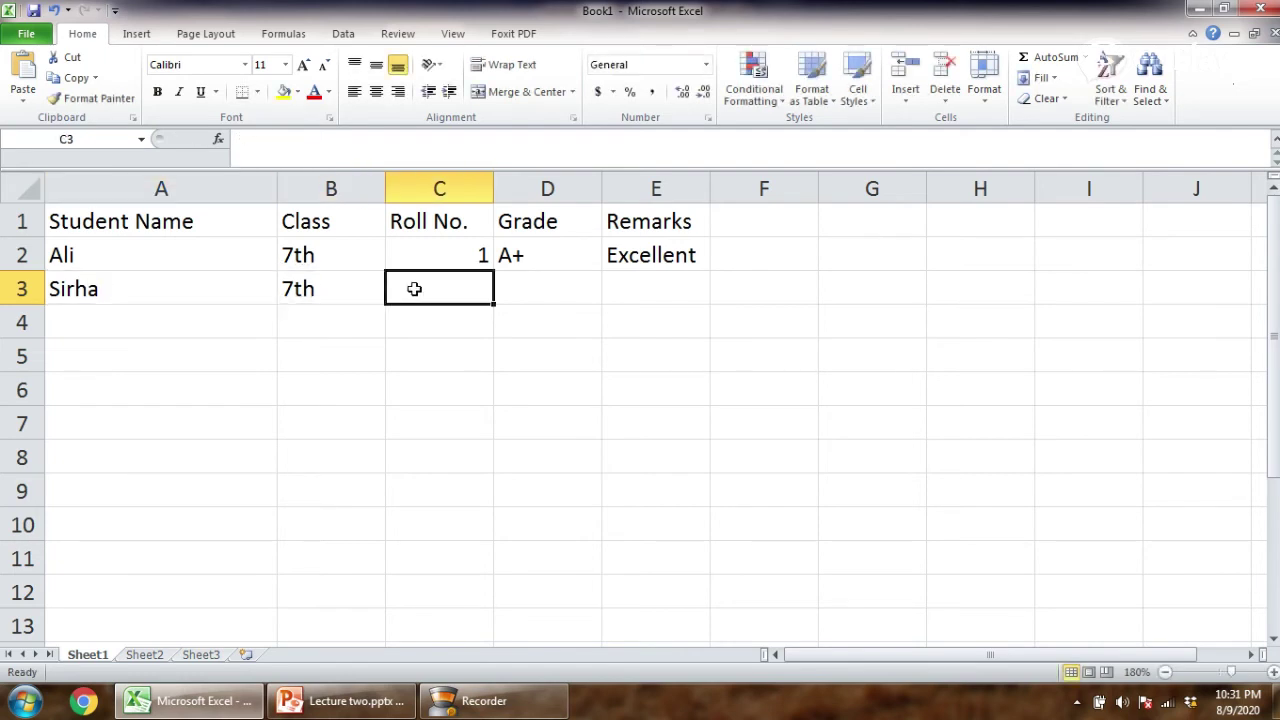
type("2")
Enter the second student's grade B in D3 and the remark OK in E3
left_click(503, 289)
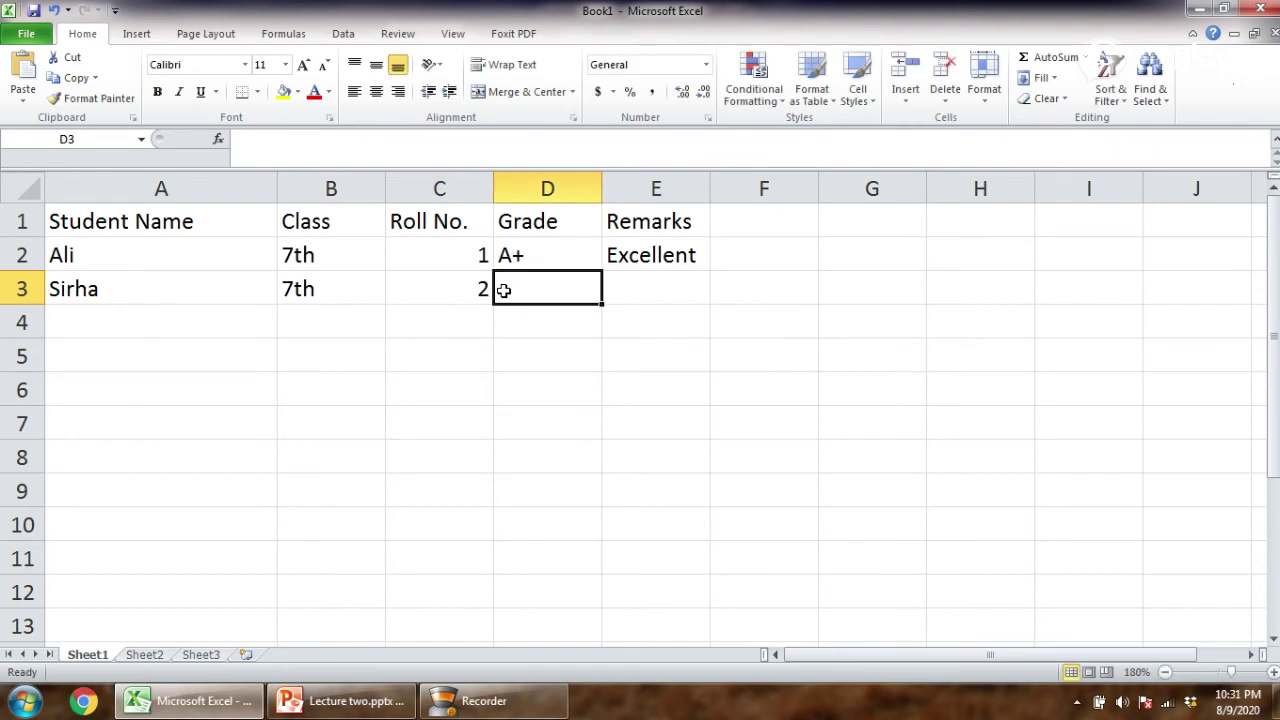
type("B")
left_click(651, 278)
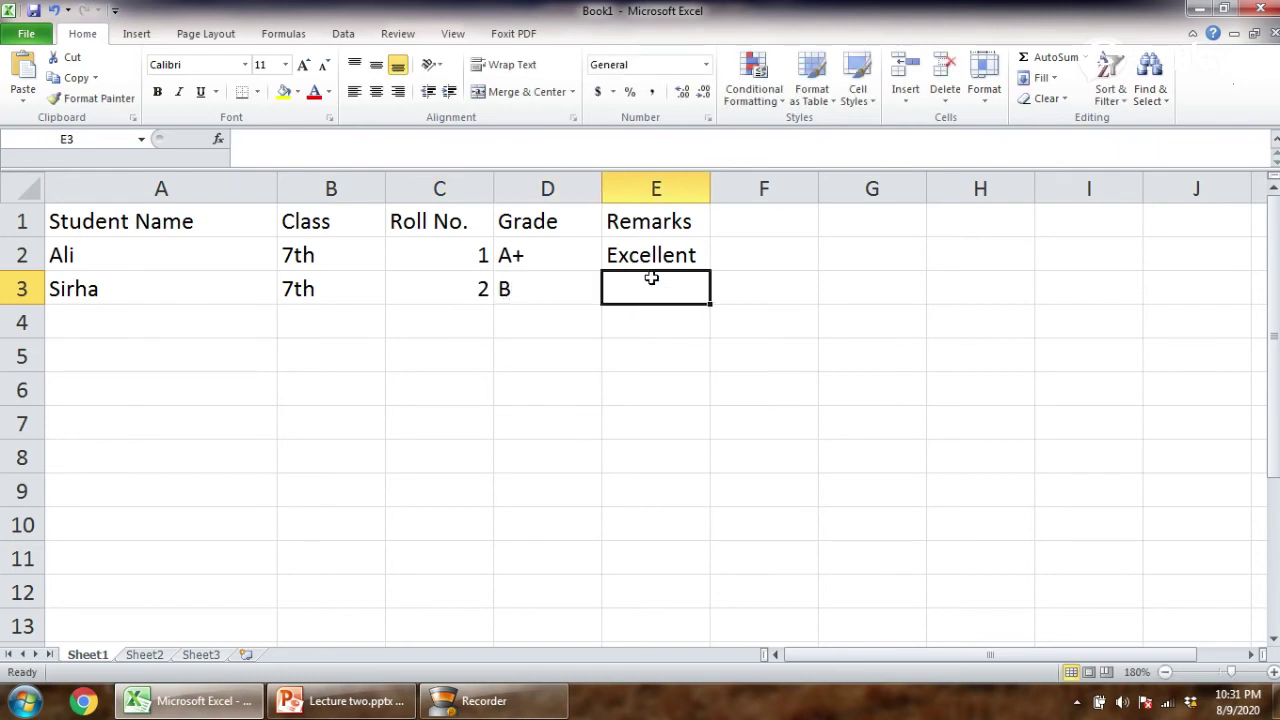
type("Ok")
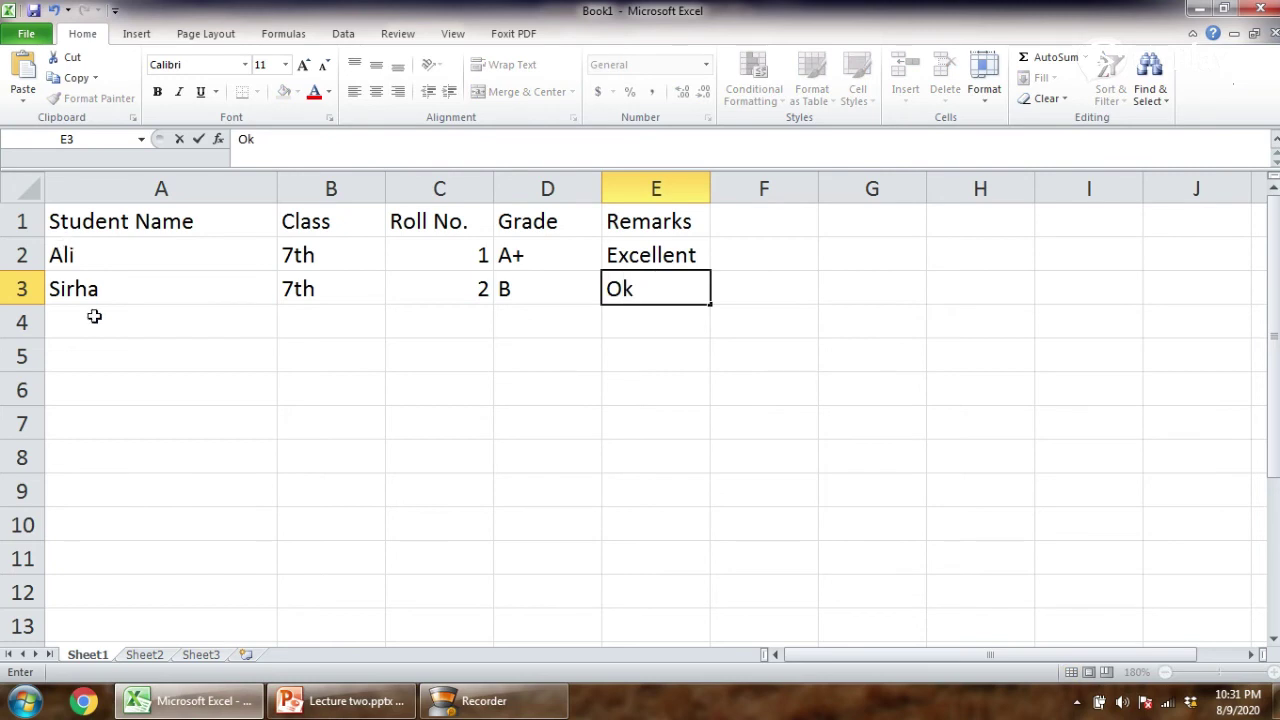
key("BackSpace")
type("K")
Enter the names of three more students in A4, A5 and A6
left_click(266, 318)
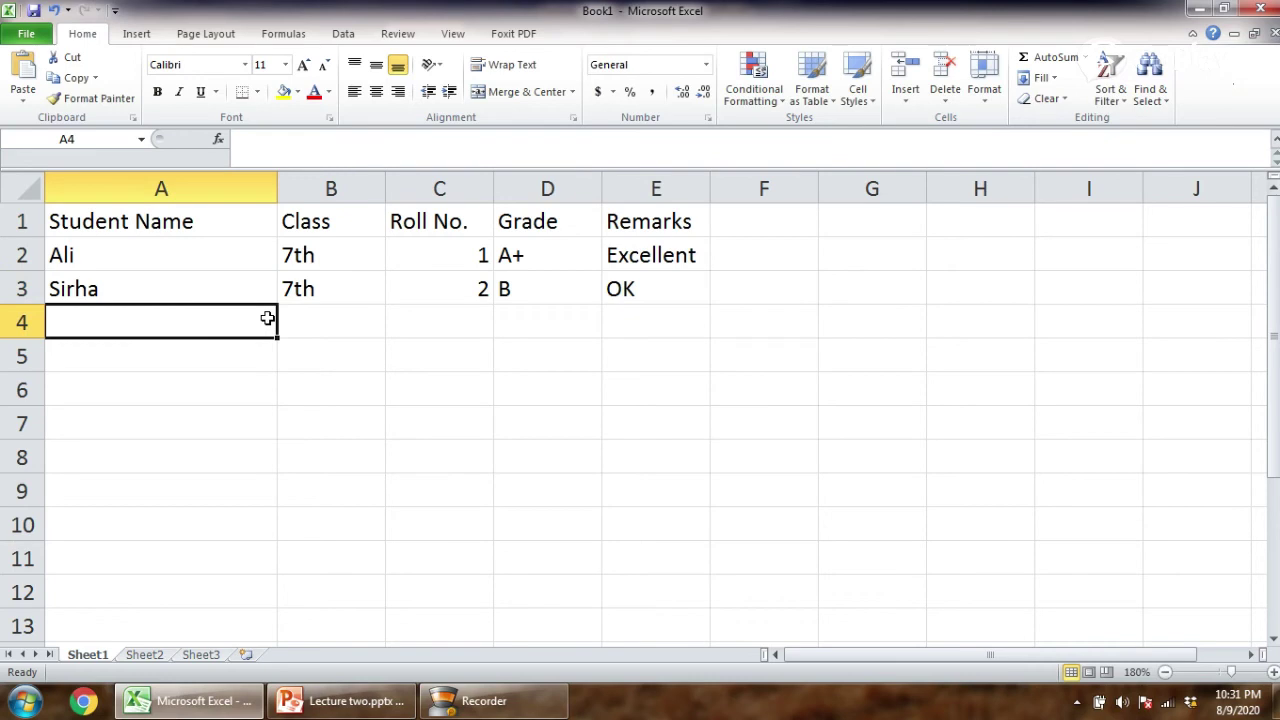
type("Asghar")
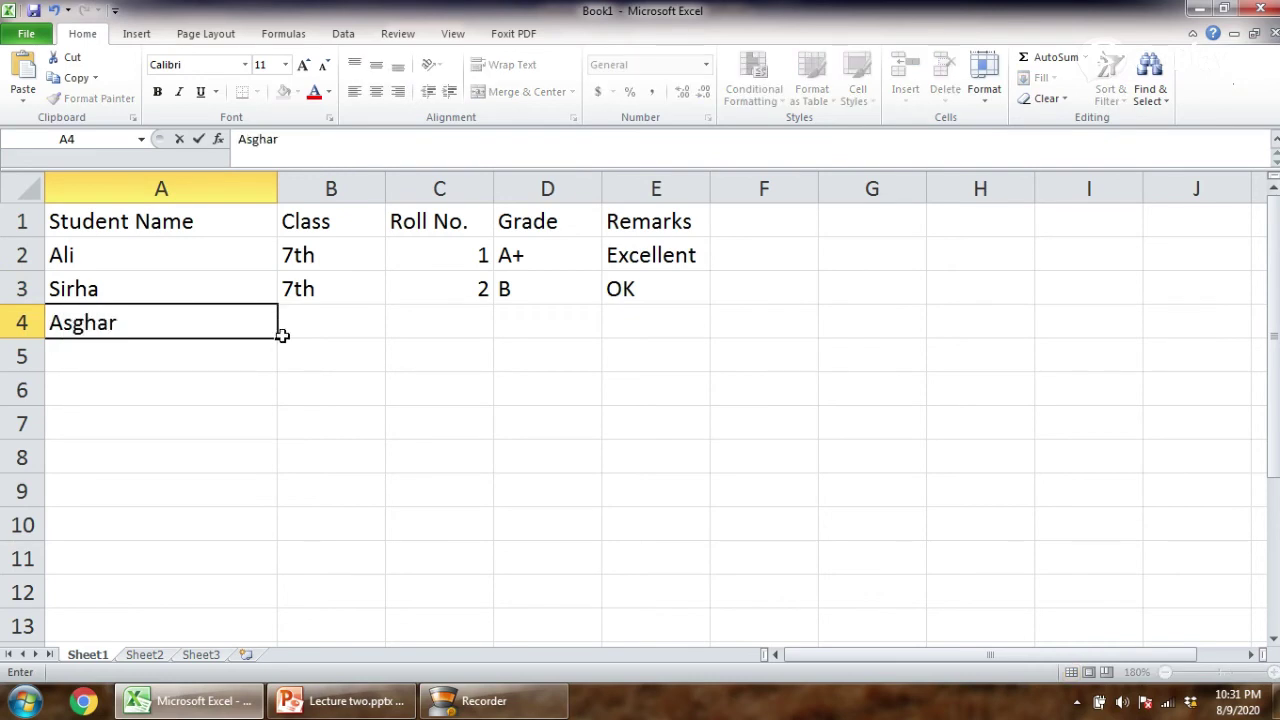
left_click(134, 357)
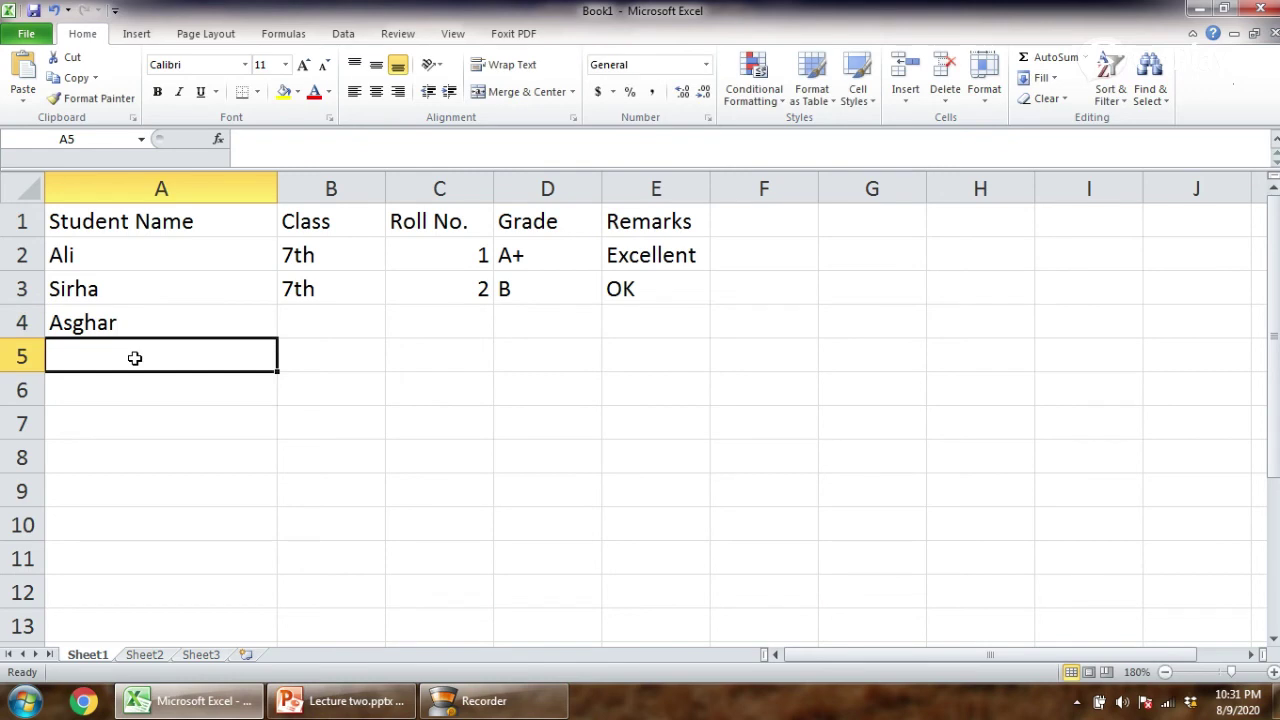
type("Laiba")
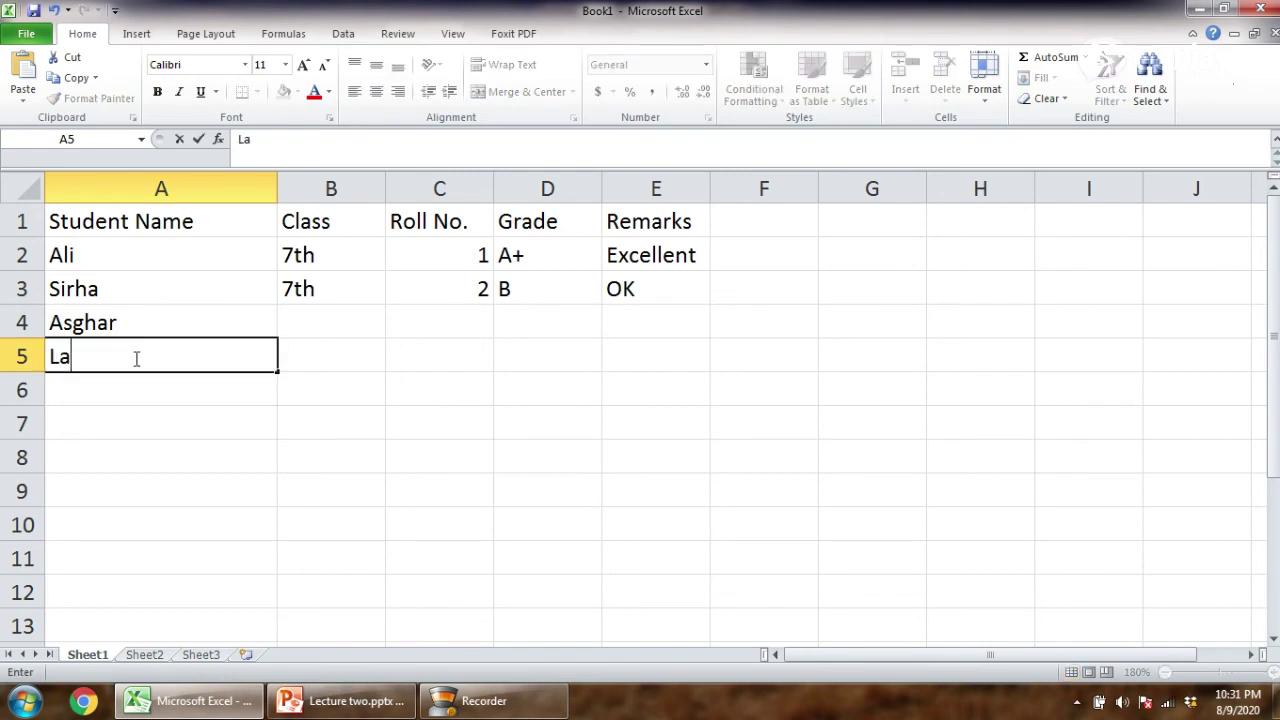
left_click(134, 391)
type("Mehreen")
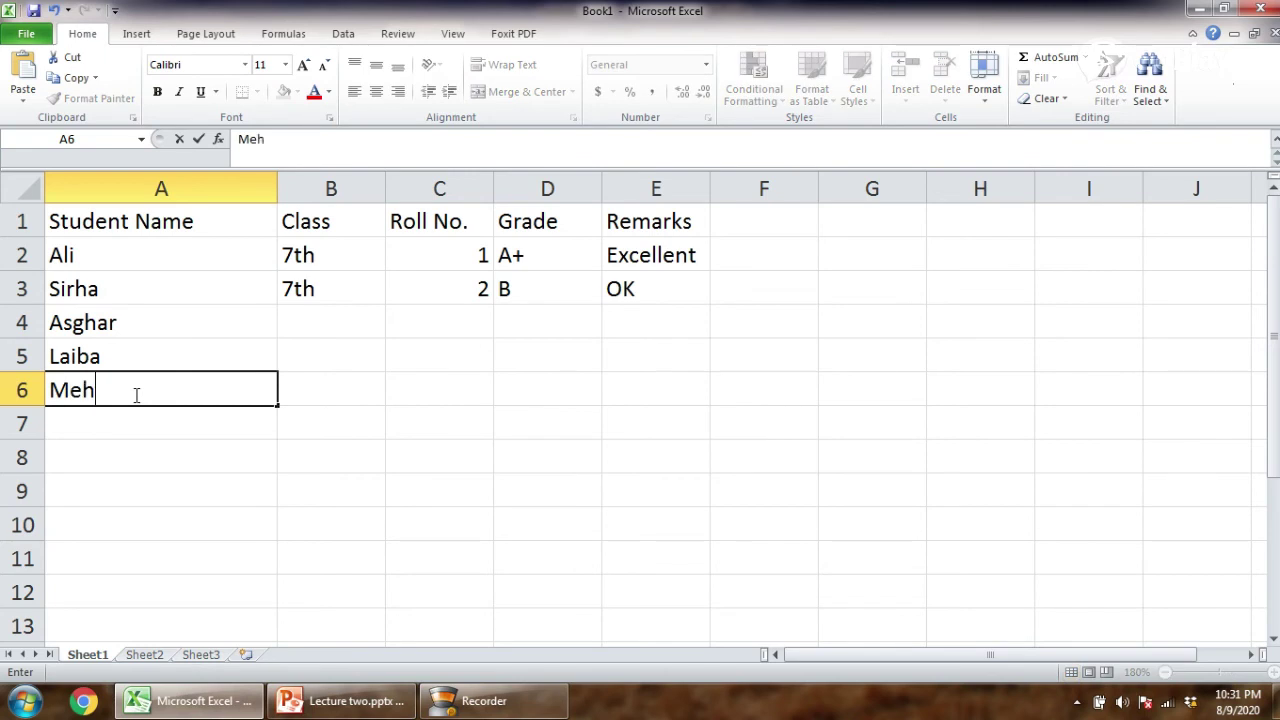
Fill the class value 7th from B2:B3 down through B6
left_click(350, 241)
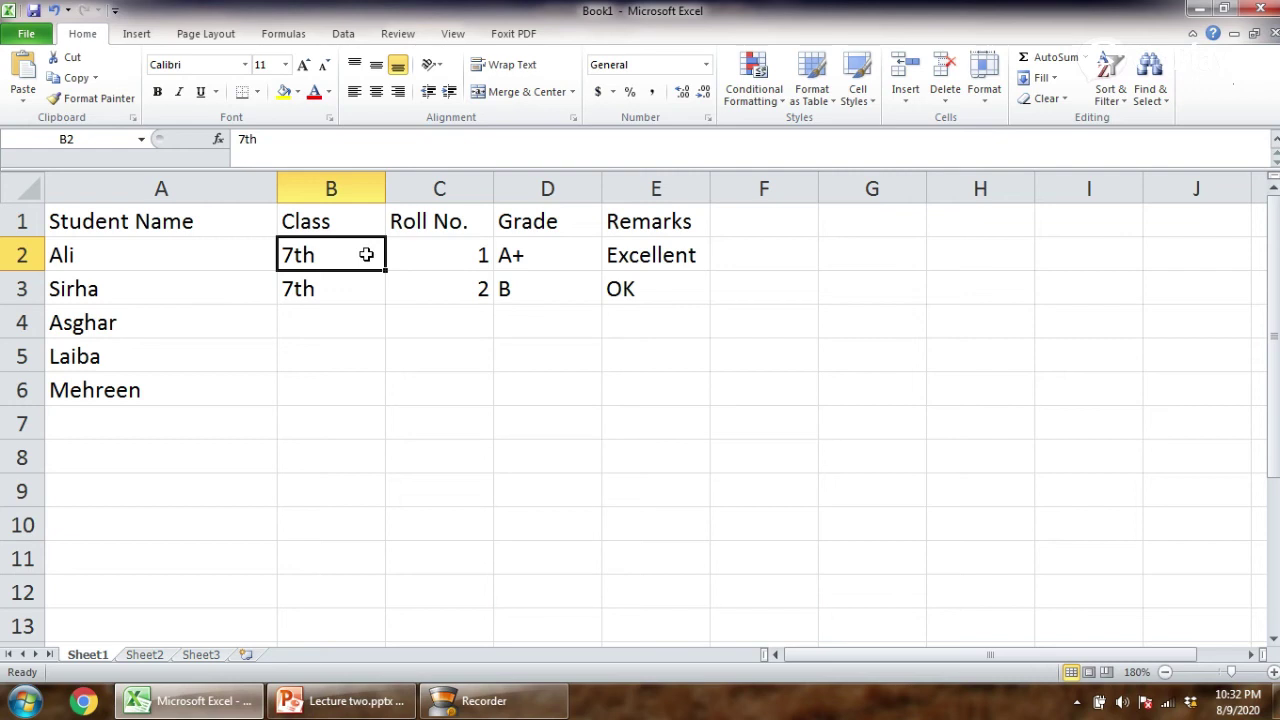
key("shift+Down")
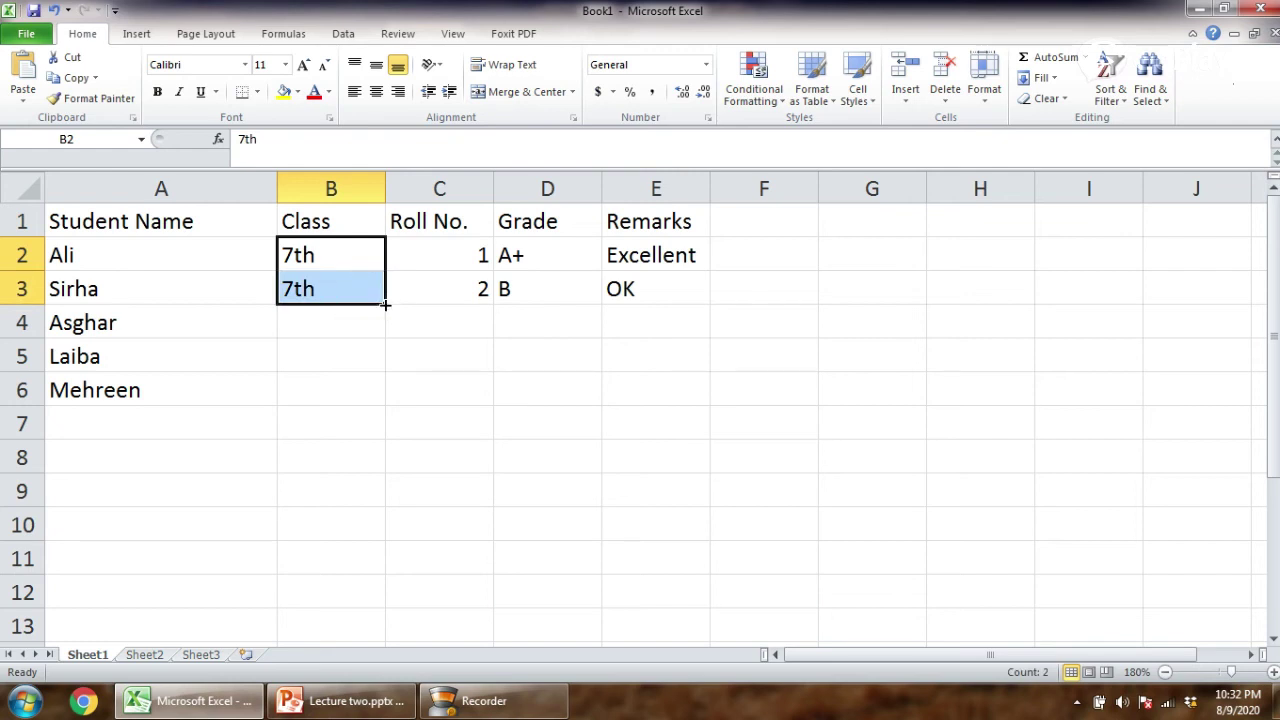
left_click_drag(385, 304, 381, 390)
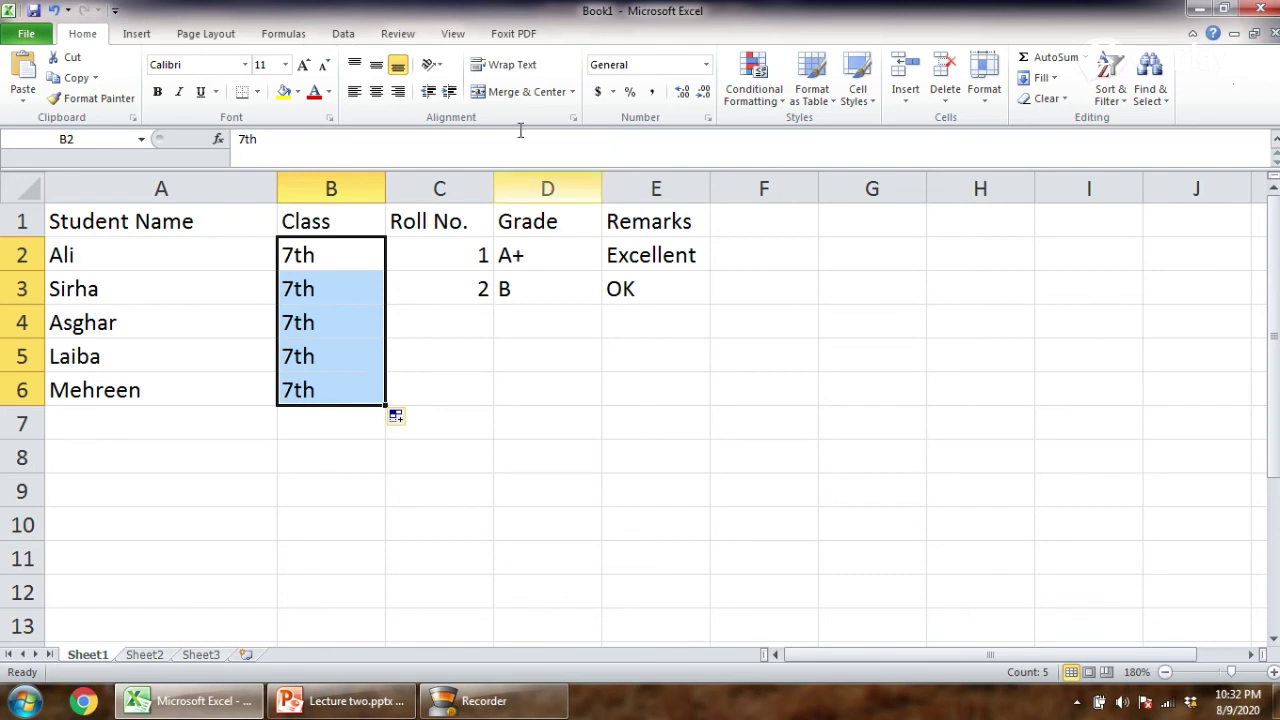
Fill the roll number series from C2:C3 down through C6
left_click(481, 261)
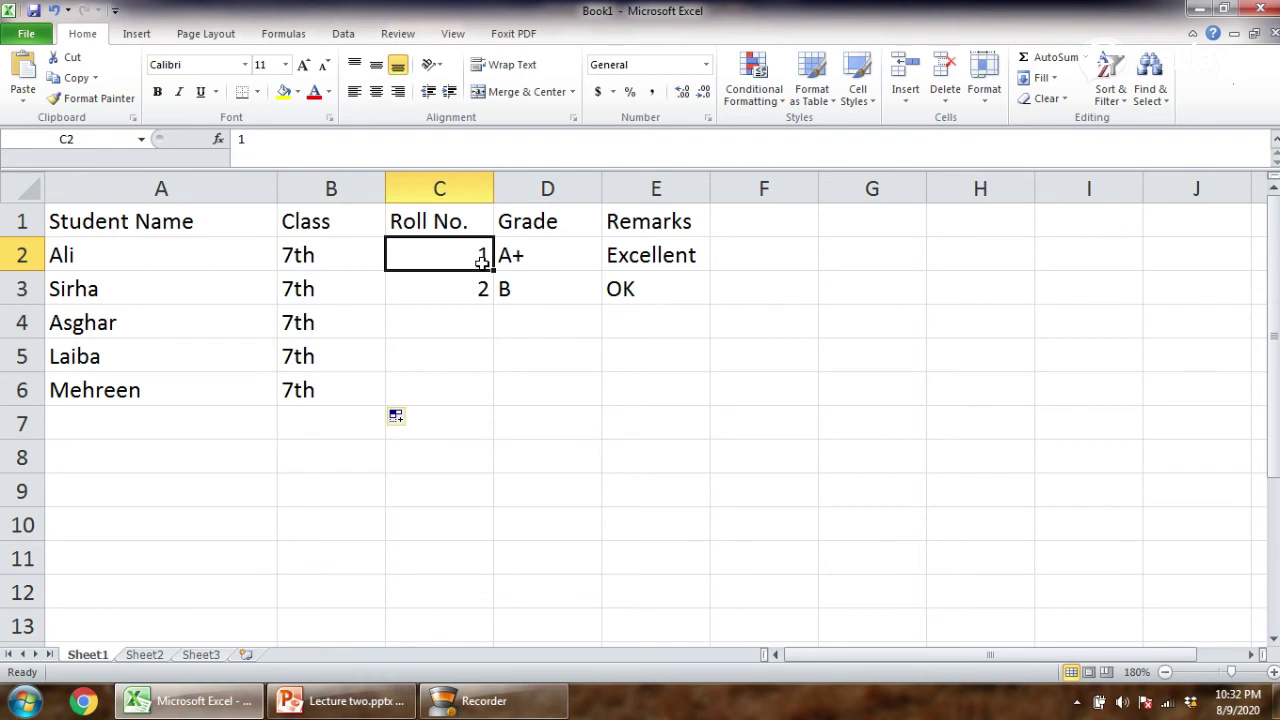
key("shift+Down")
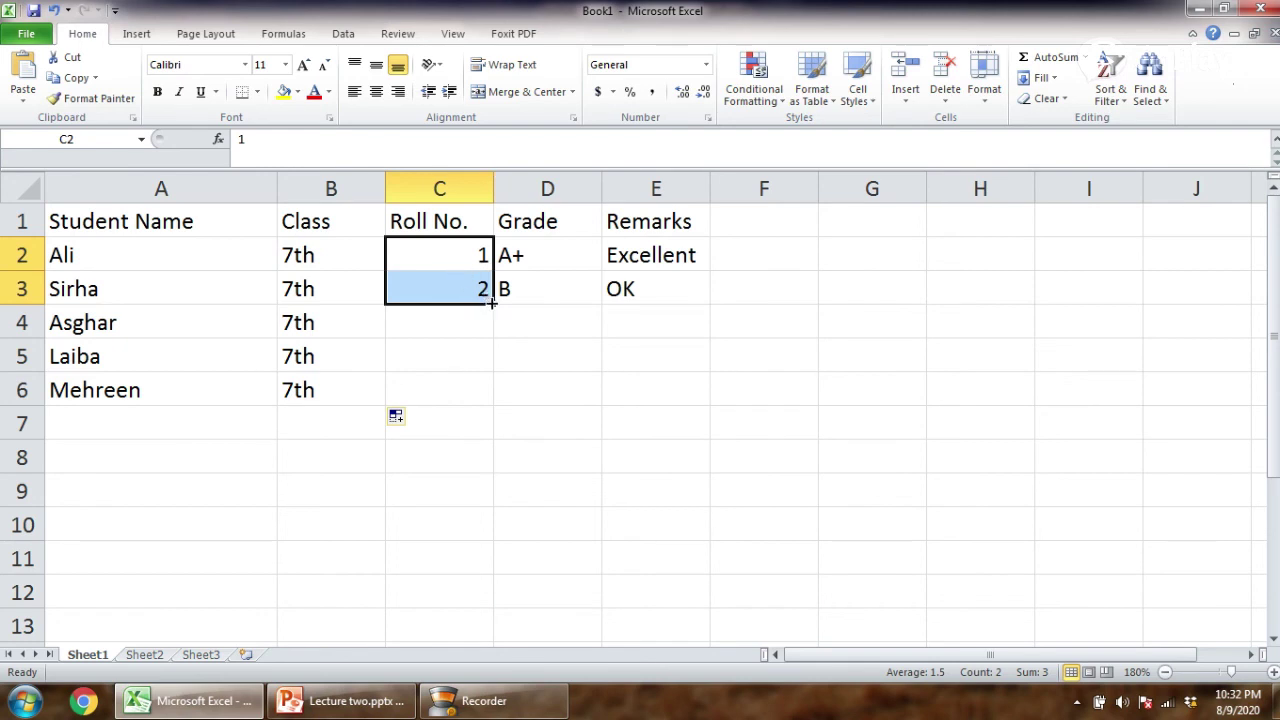
left_click_drag(491, 303, 491, 398)
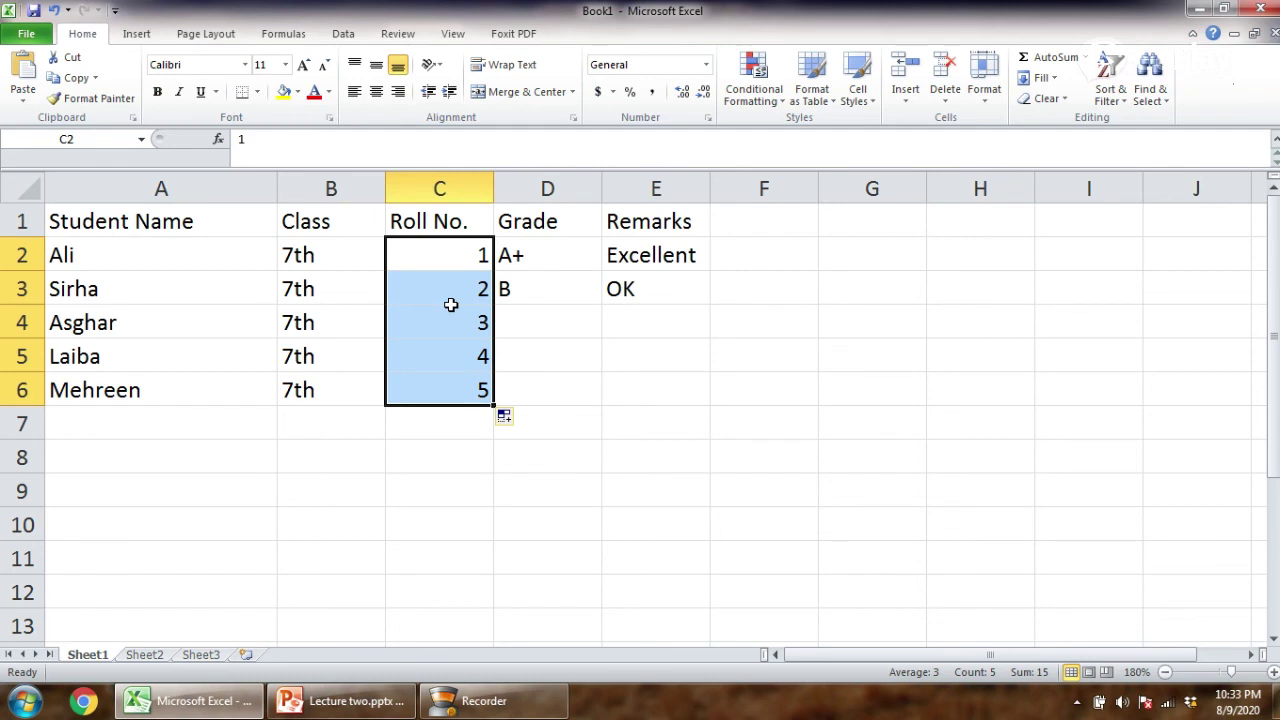
Enter the grades B+ in D4, C in D5 and A+ in D6
left_click(531, 330)
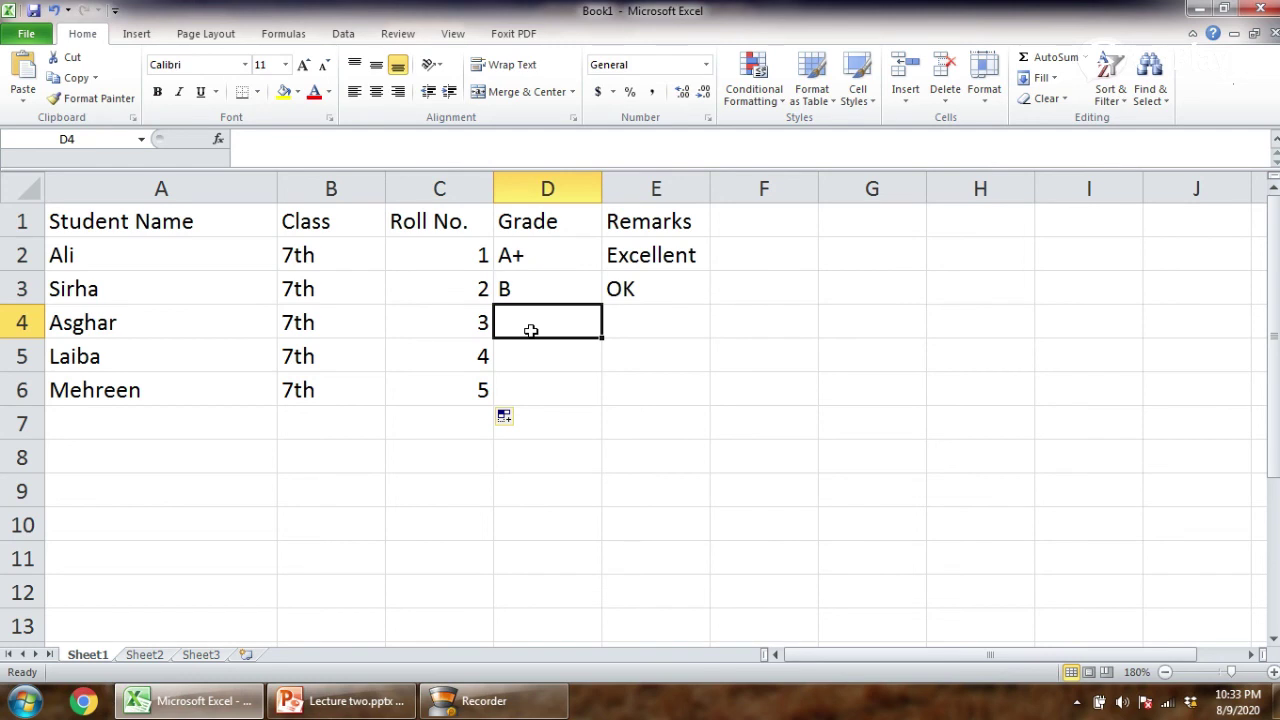
type("B+")
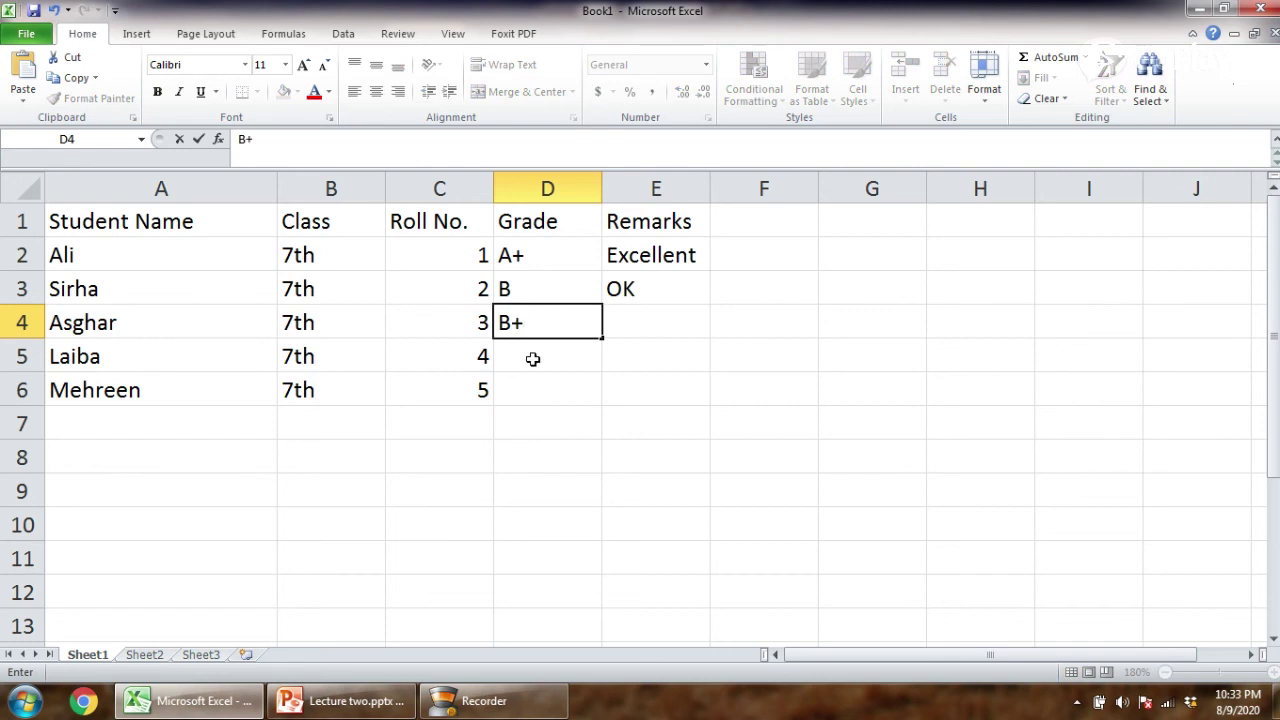
left_click(533, 359)
type("C")
left_click(543, 407)
left_click(543, 375)
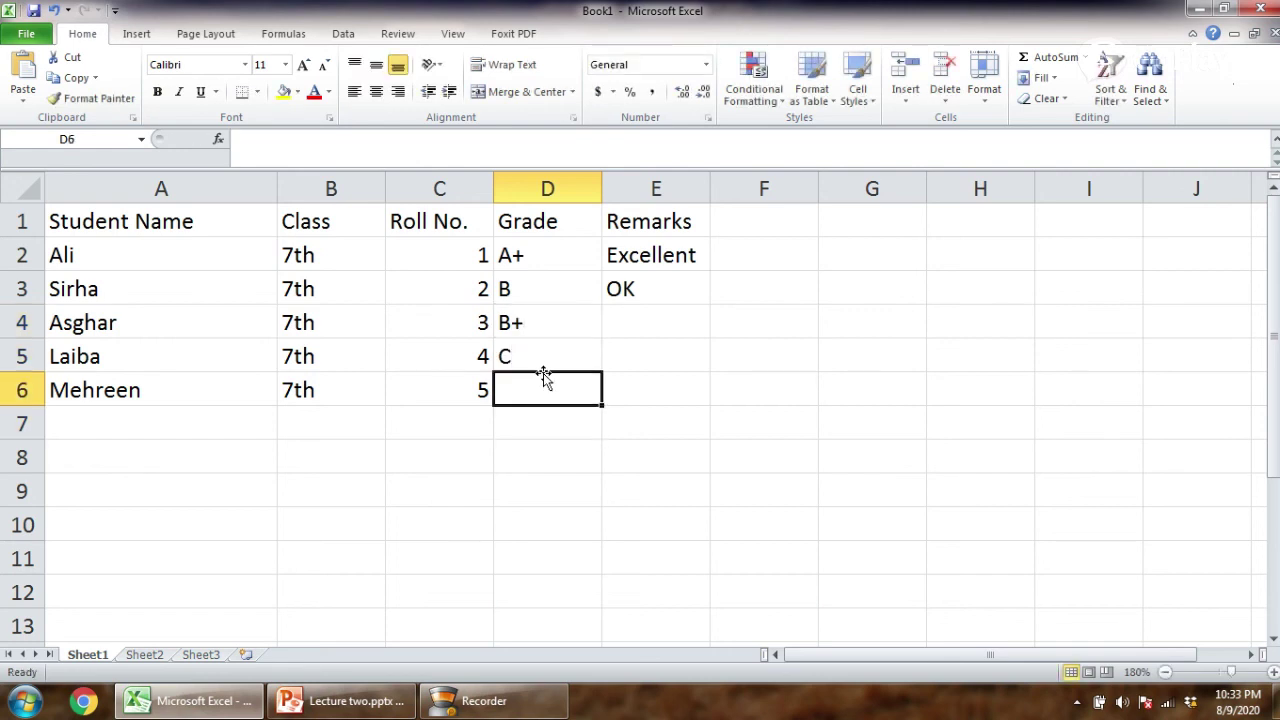
type("A")
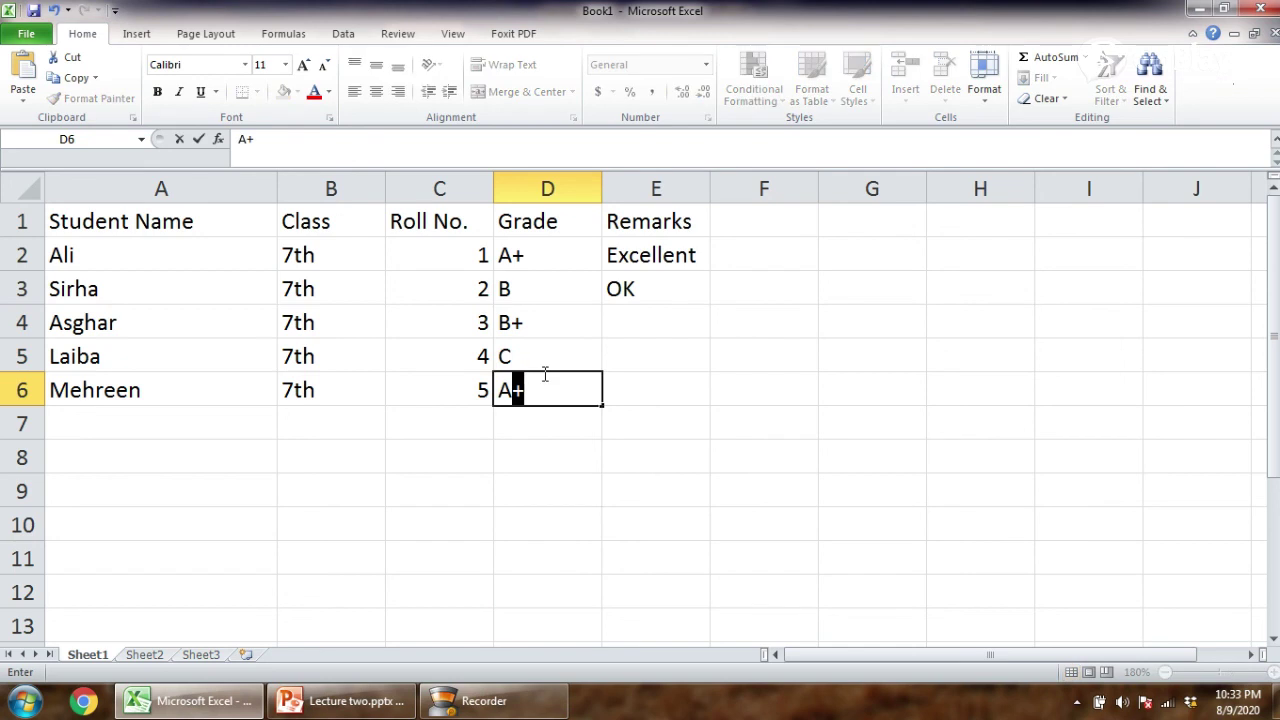
key("Tab")
Enter the remarks Good in E4, Poor in E5 and Excellent in E6
left_click(629, 324)
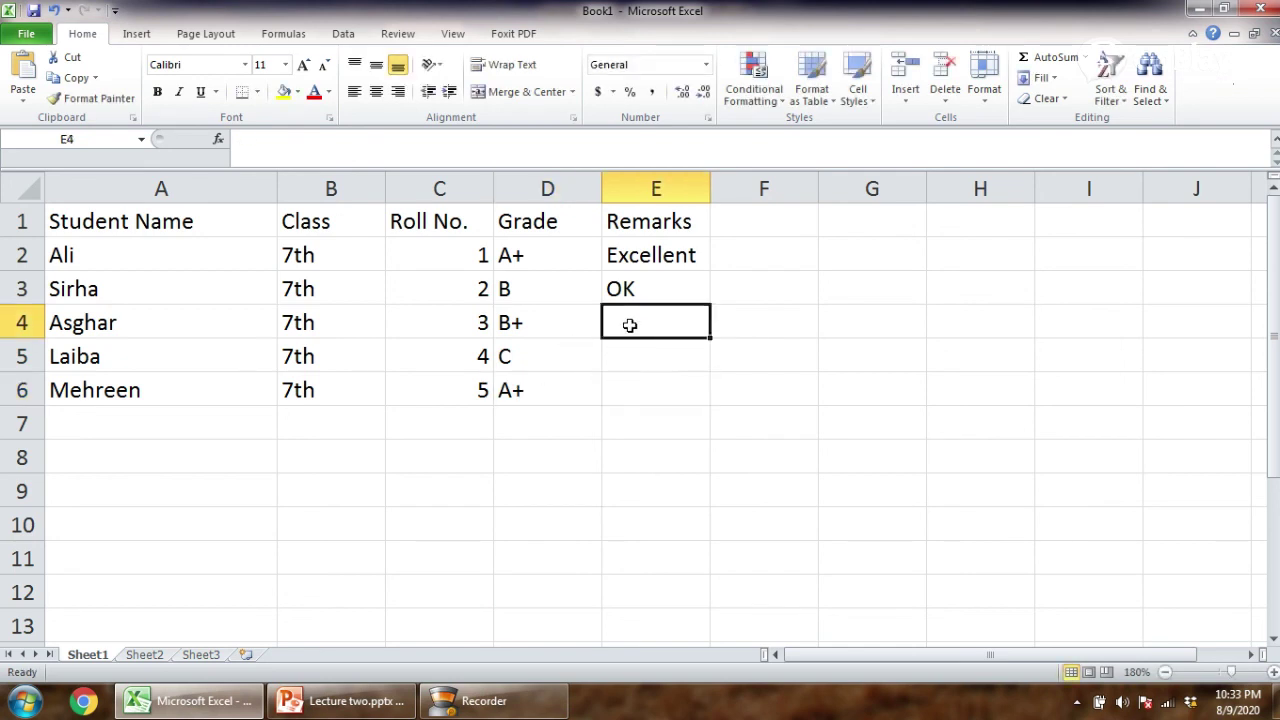
type("Good")
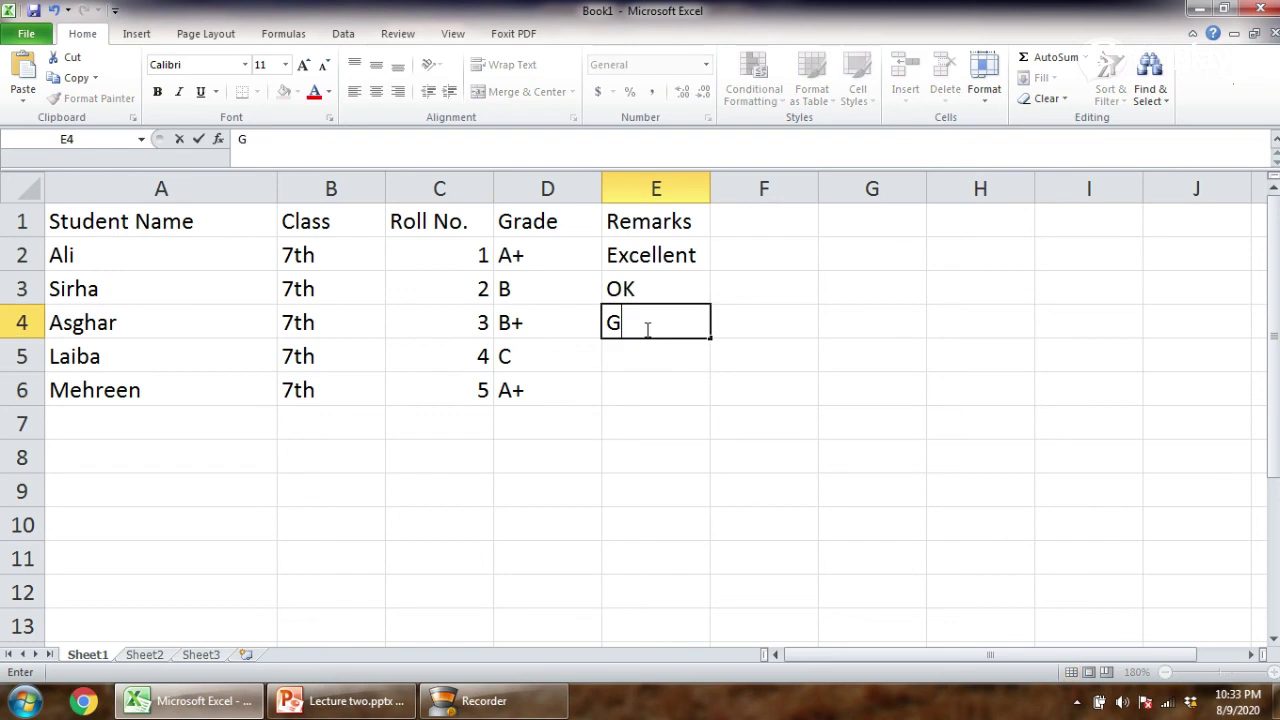
left_click(651, 362)
type("Poor")
left_click(652, 397)
type("Excellent")
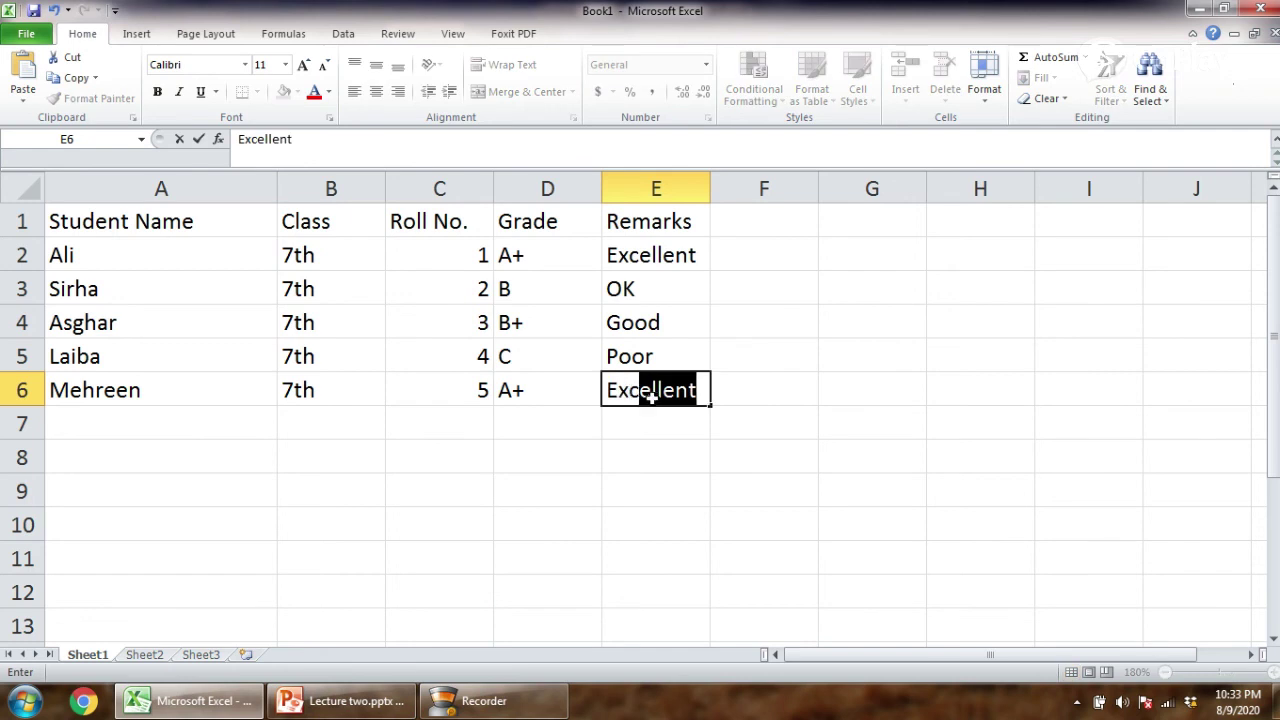
key("Tab")
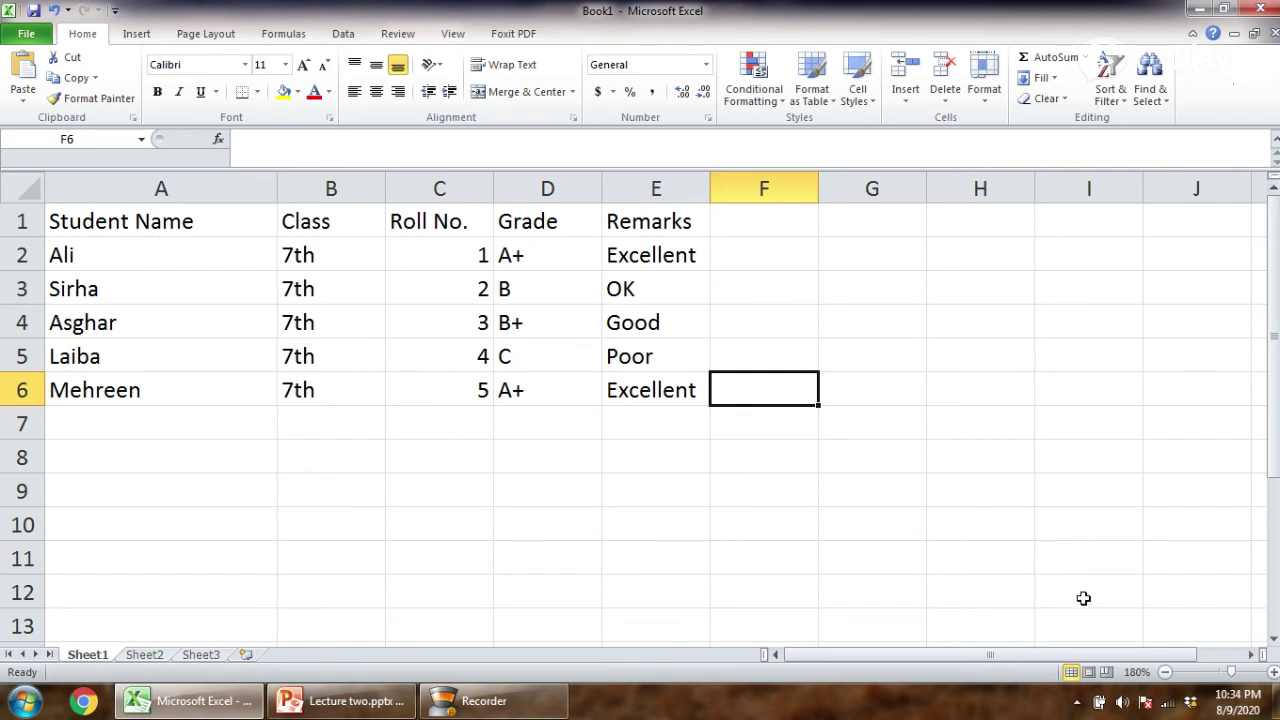
Switch to PowerPoint and view the closing slide of Lecture two.pptx
left_click(1076, 702)
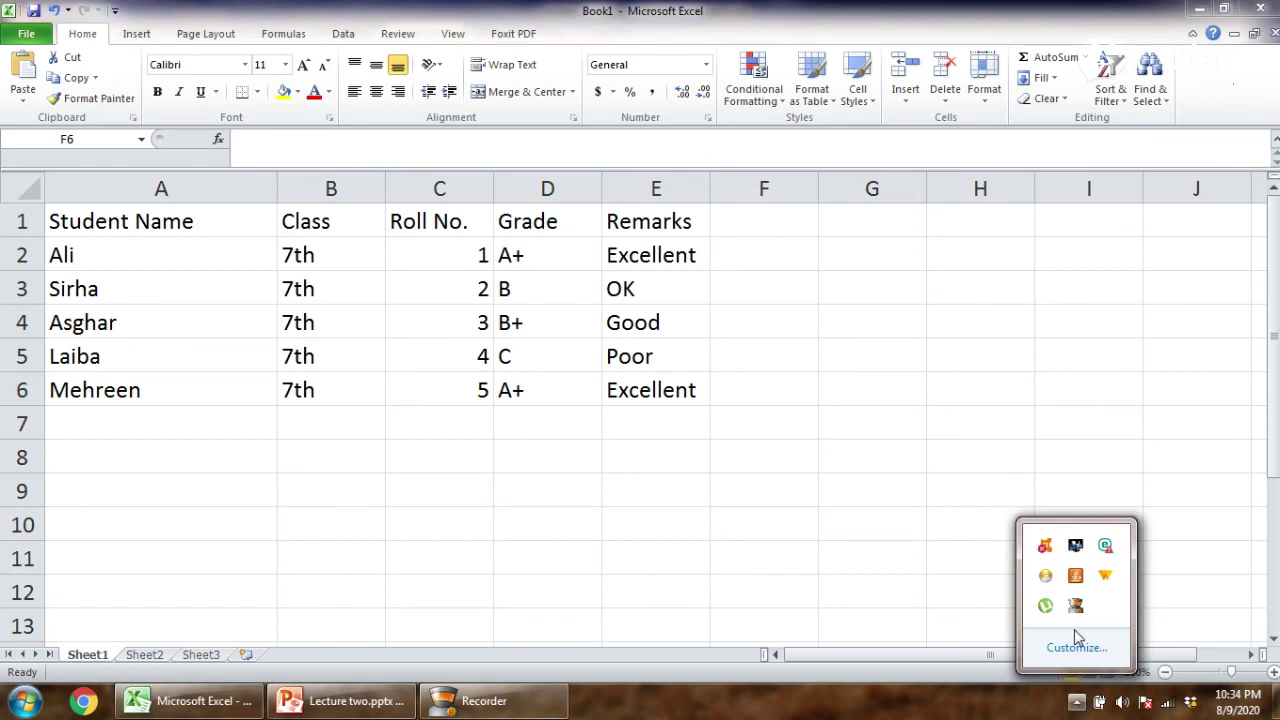
mouse_move(342, 706)
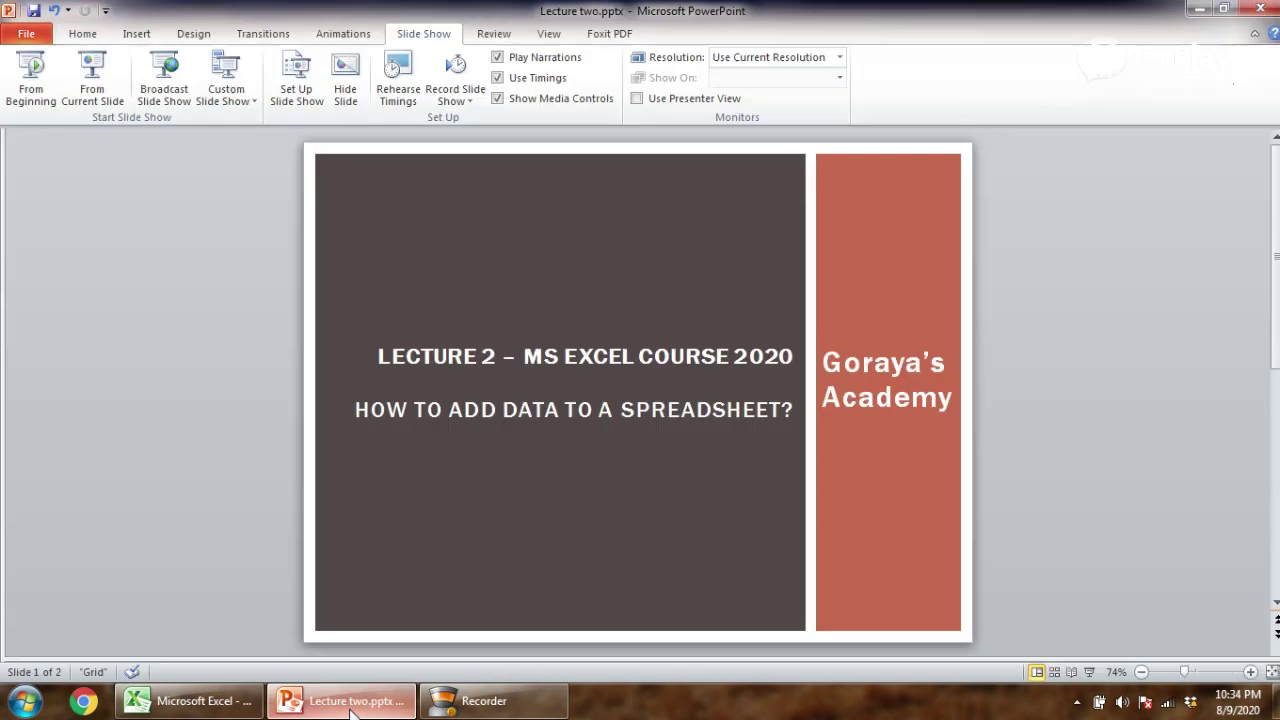
left_click(350, 704)
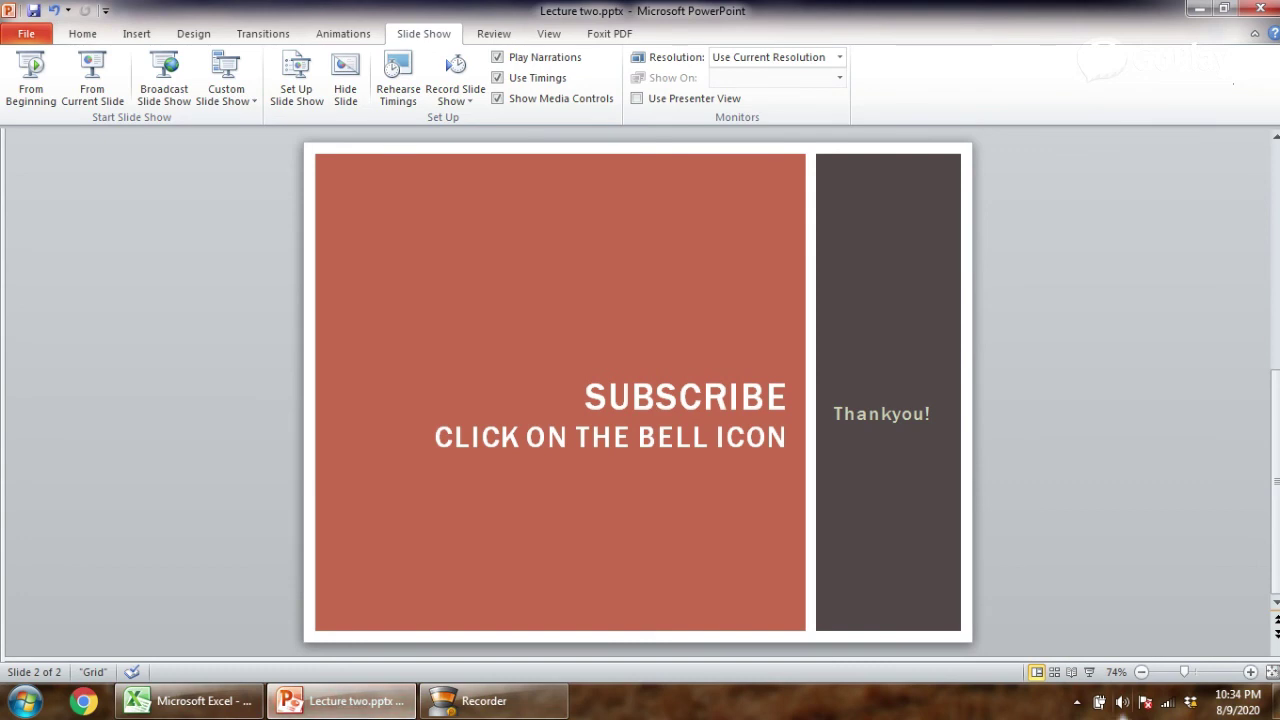
left_click(1079, 702)
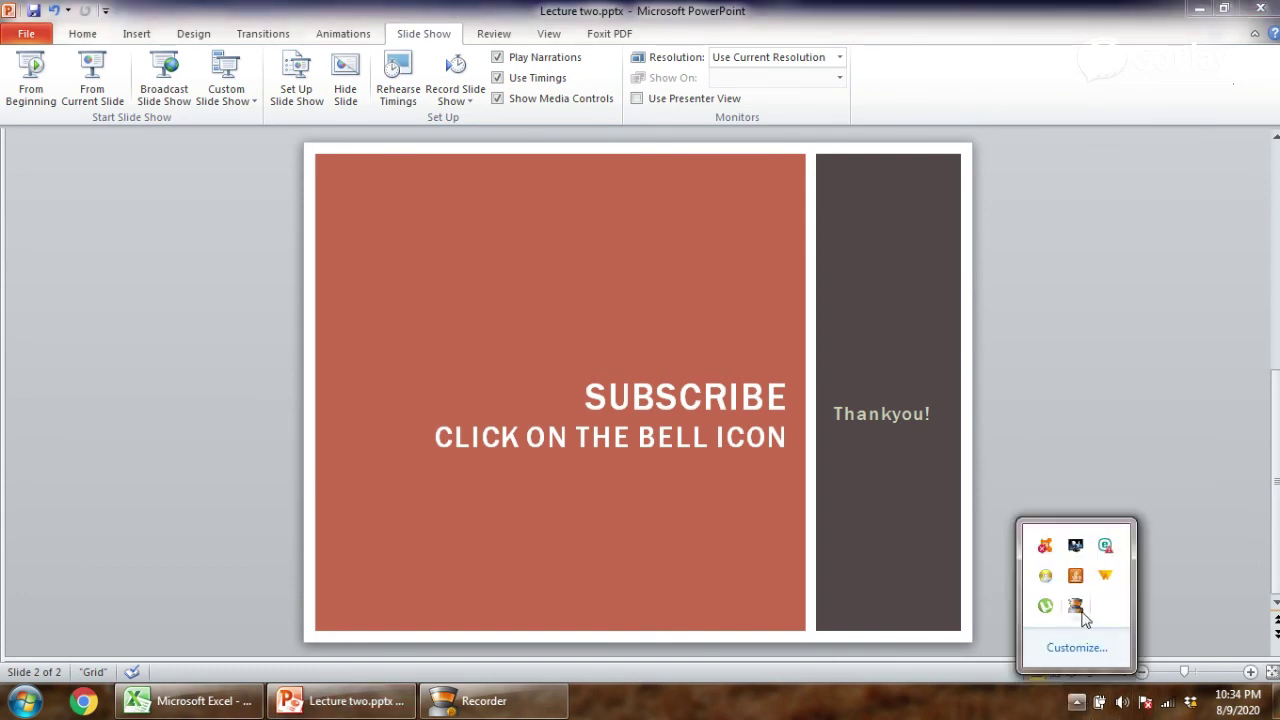